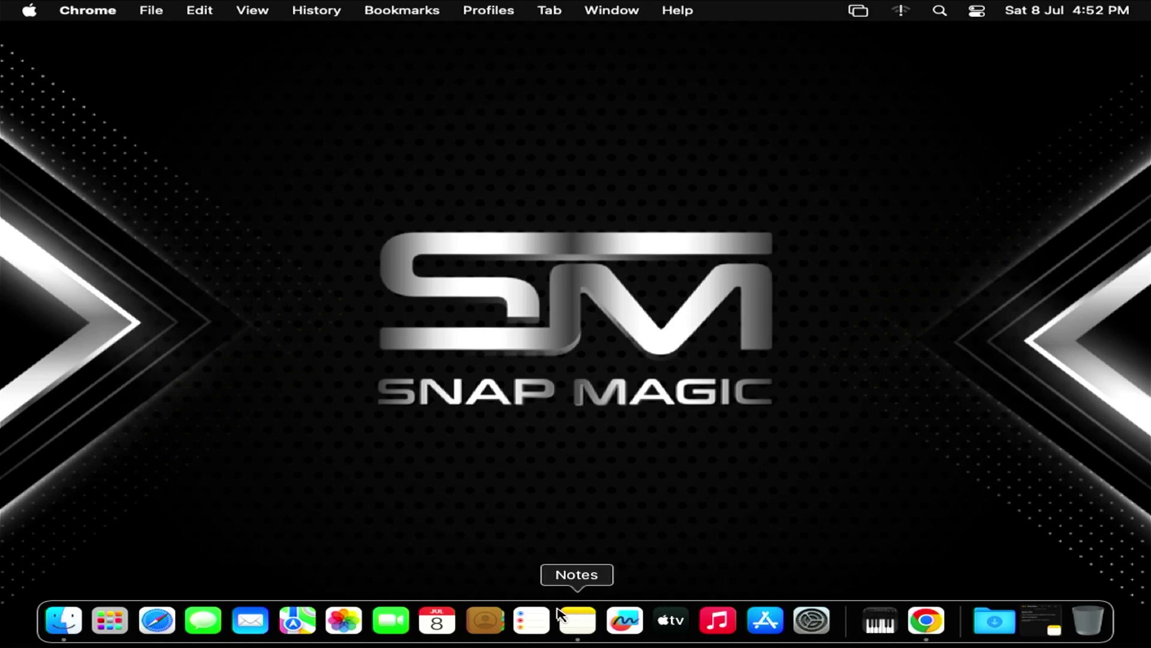
- Copy the informer.com OpenCore Configurator link from the Notes note and bring up a new Chrome tab
click(573, 630)
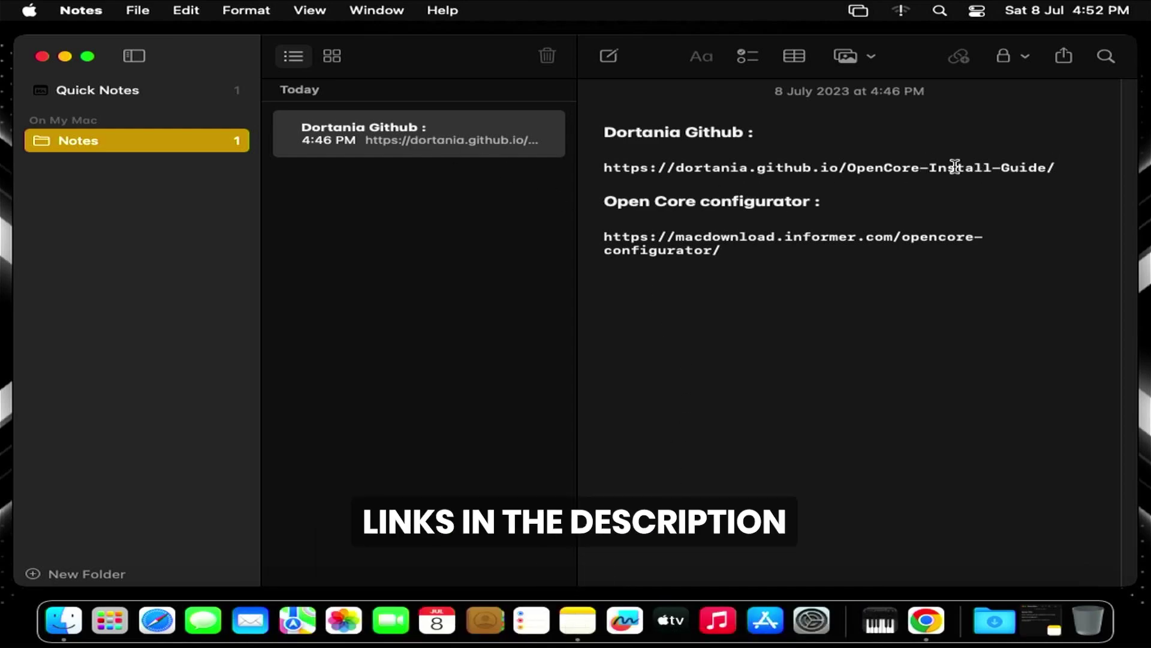
drag(722, 250, 606, 236)
right_click(607, 237)
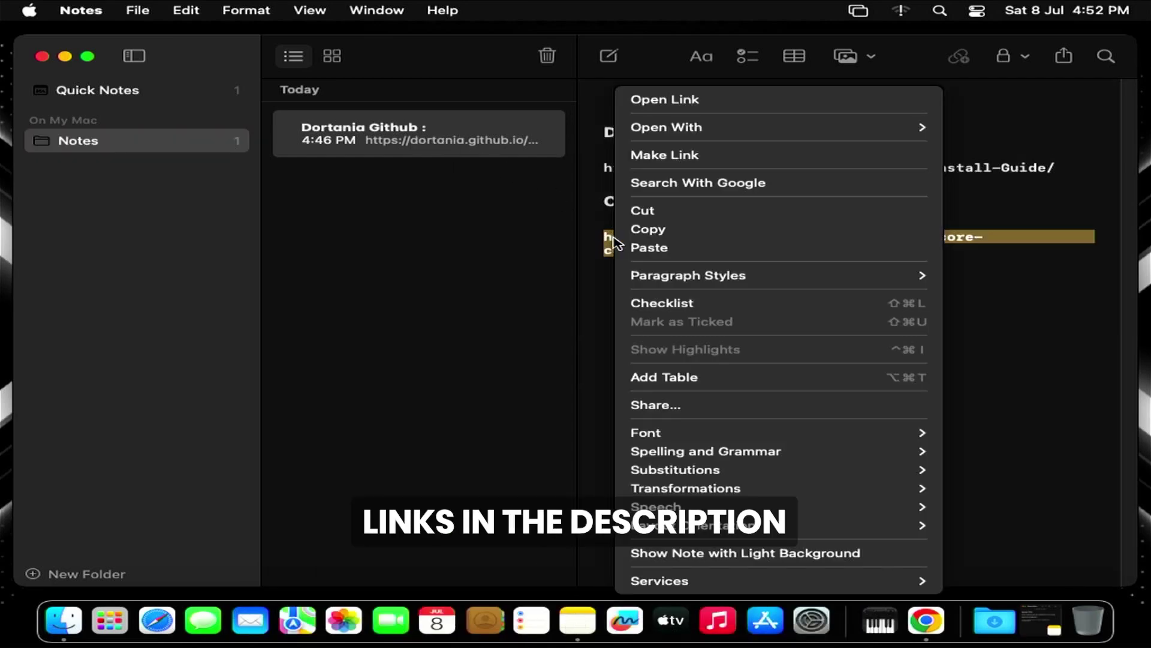
click(645, 229)
click(926, 621)
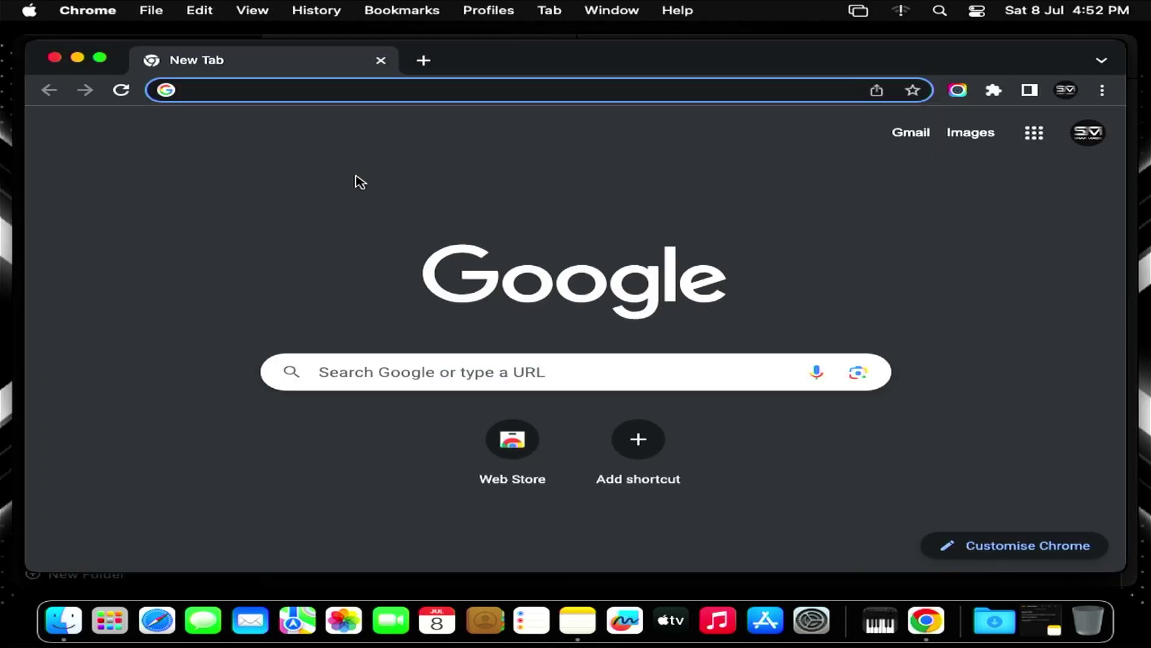
- Maximize Chrome and load the copied OpenCore Configurator page on Mac Informer
click(99, 57)
right_click(291, 50)
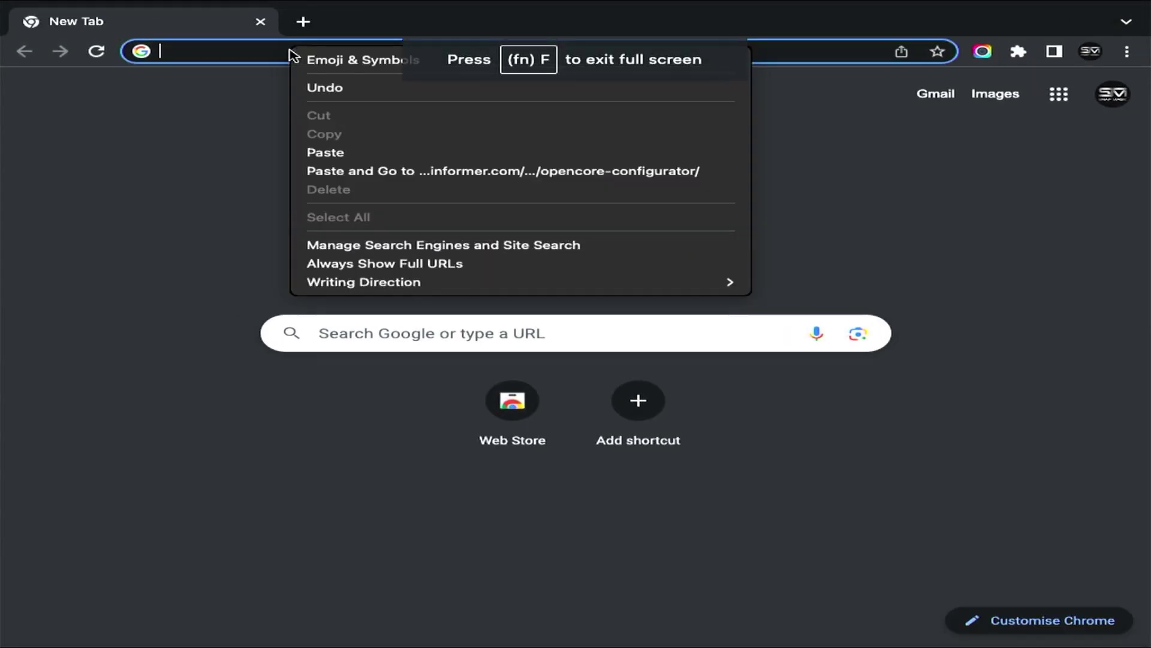
click(335, 171)
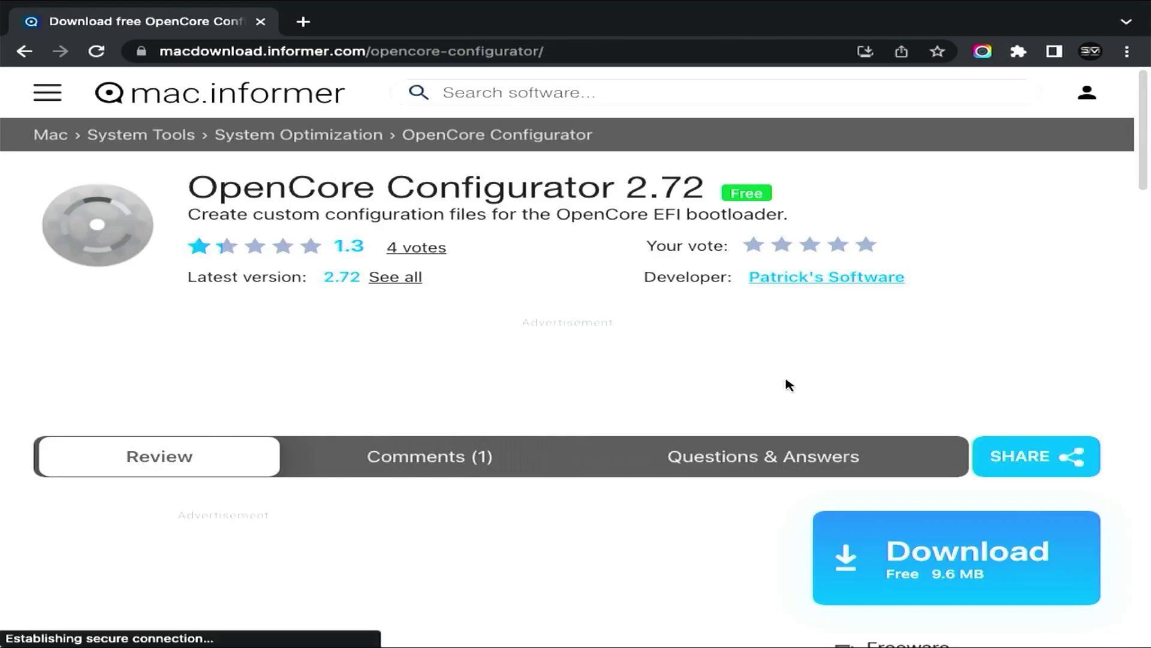
scroll(894, 540, down, 1)
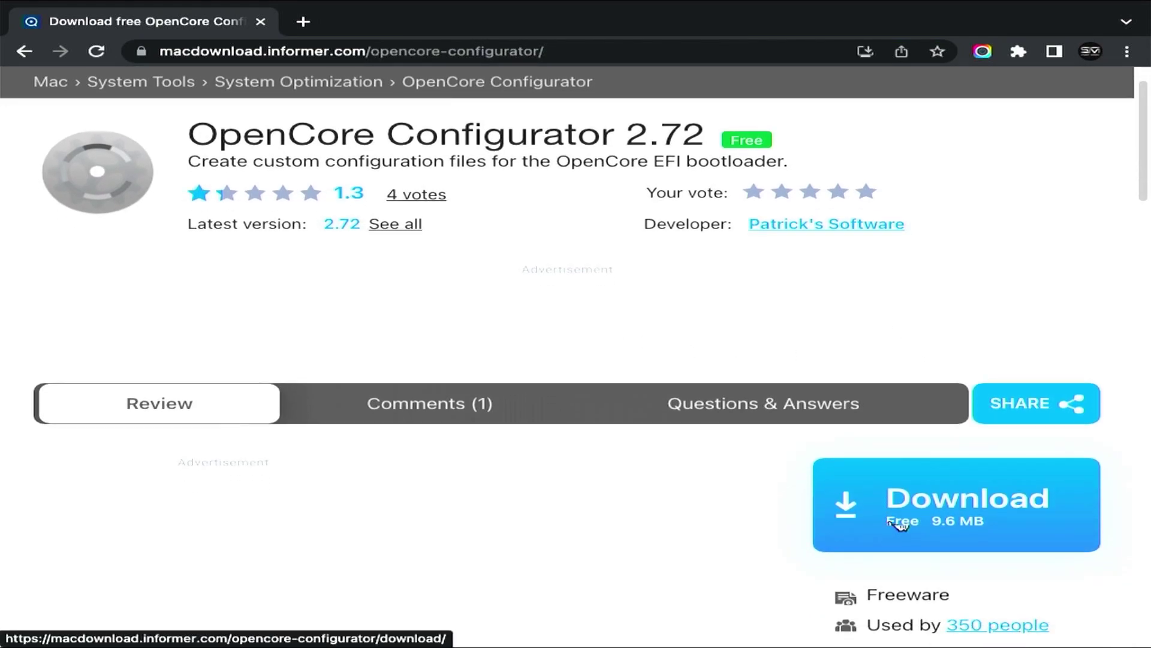
- Download occ.zip past the ad and reveal it in Finder
click(929, 517)
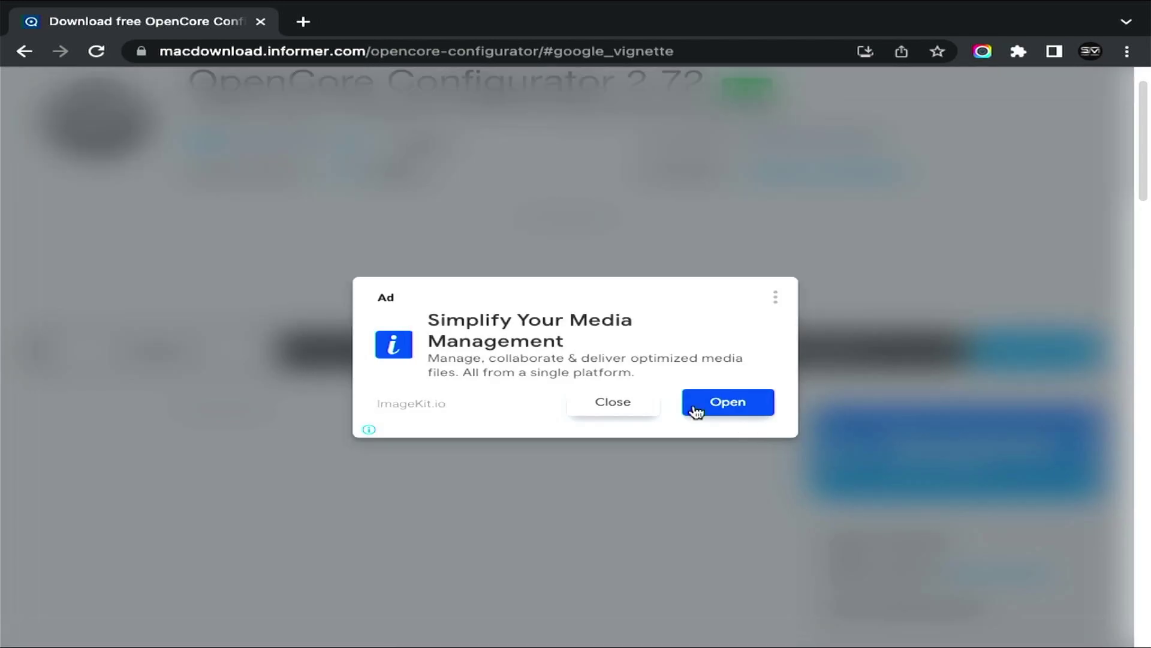
click(650, 403)
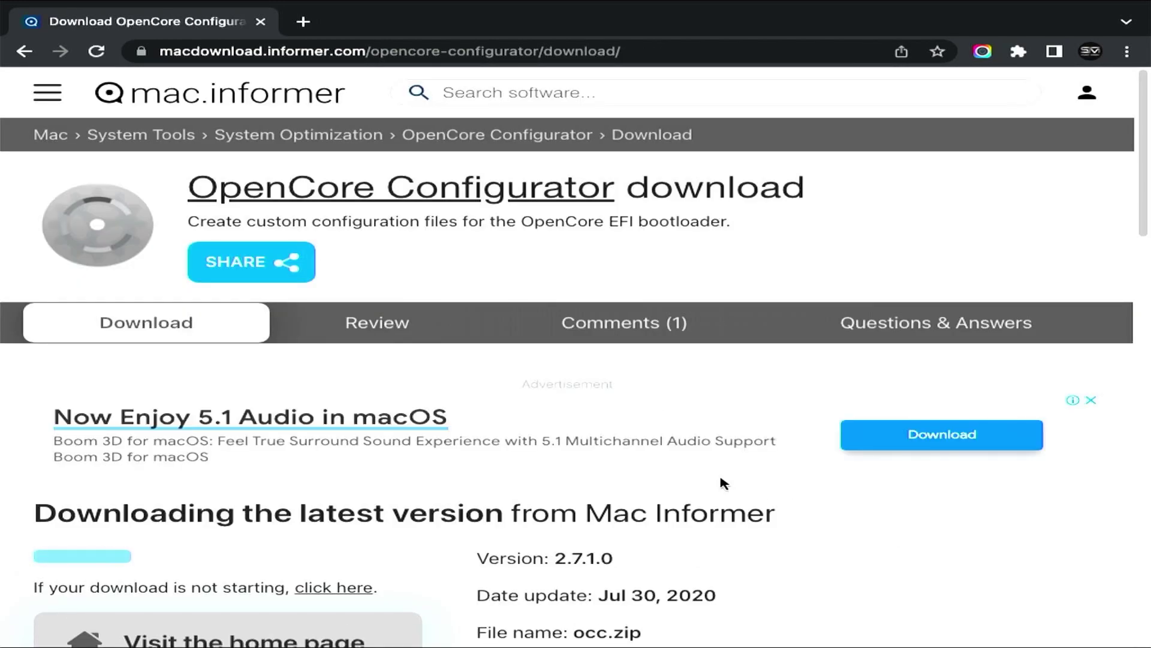
scroll(650, 478, down, 1)
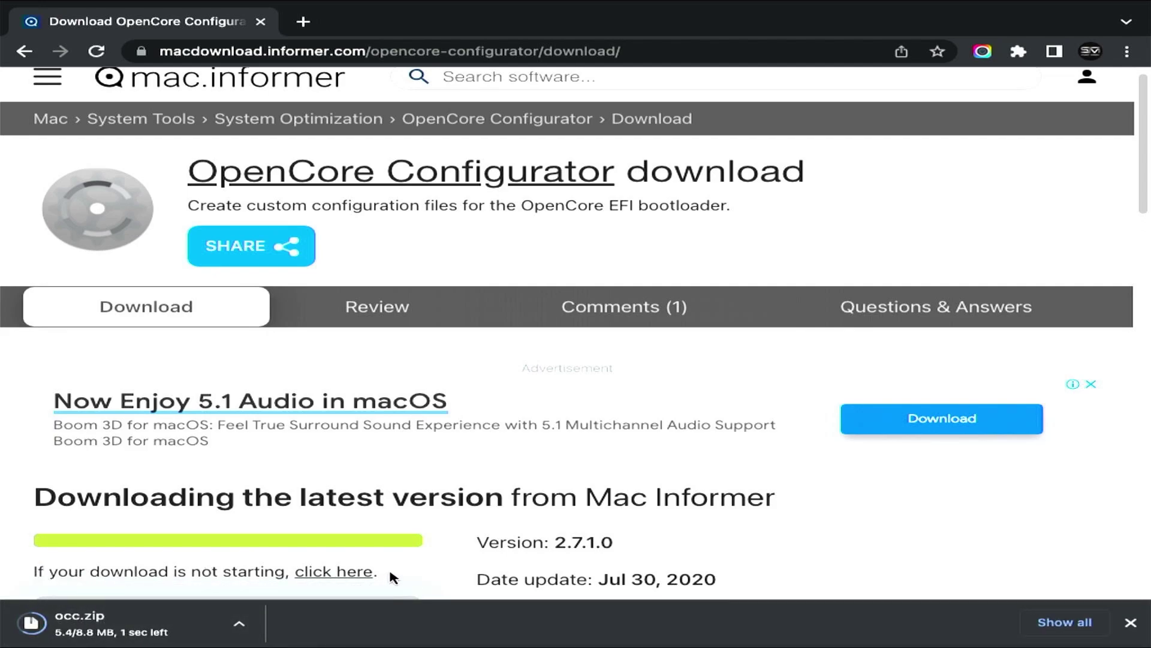
click(239, 626)
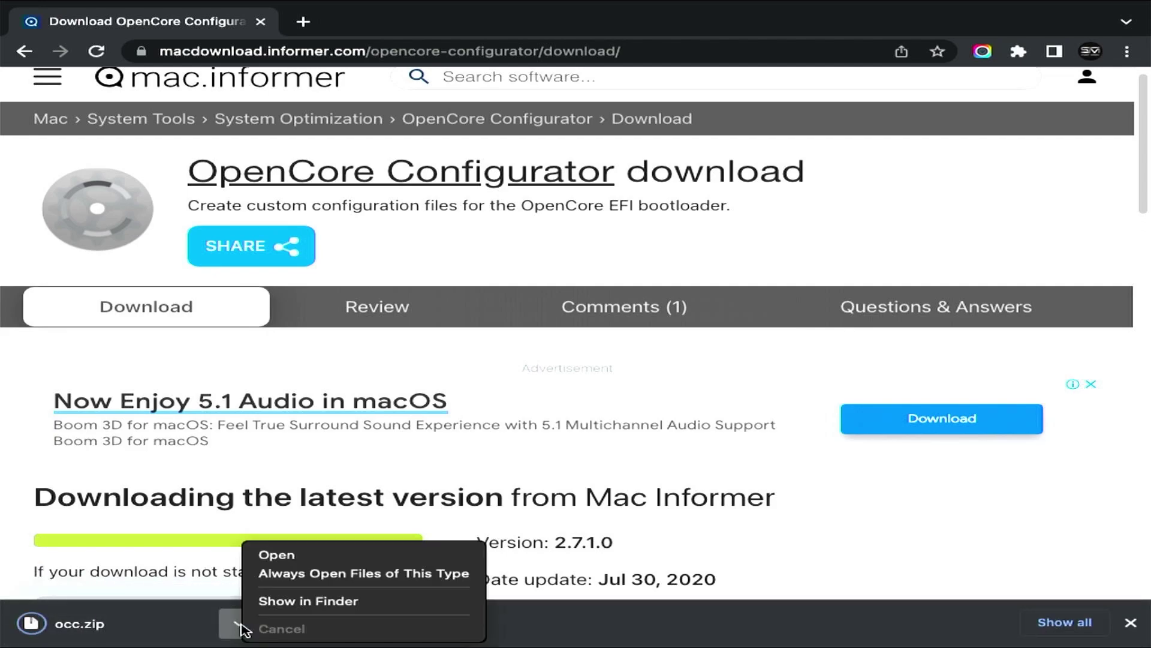
click(249, 603)
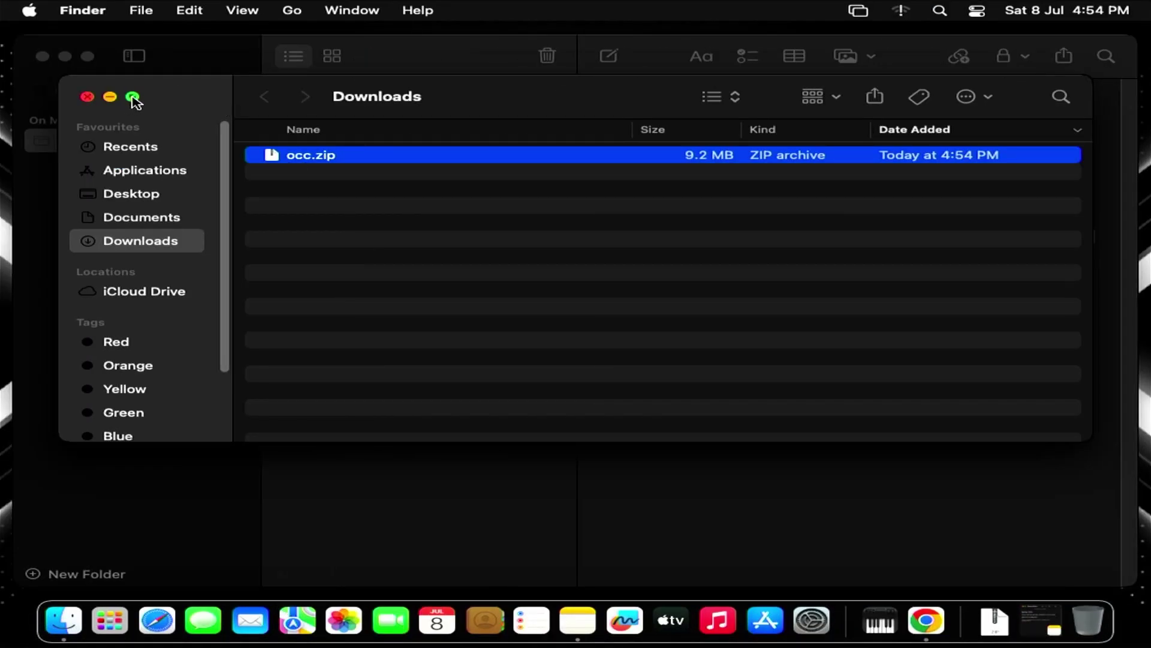
- Extract occ.zip in Downloads, try launching OpenCore Configurator, and dismiss the unidentified-developer alert
click(132, 97)
double_click(263, 85)
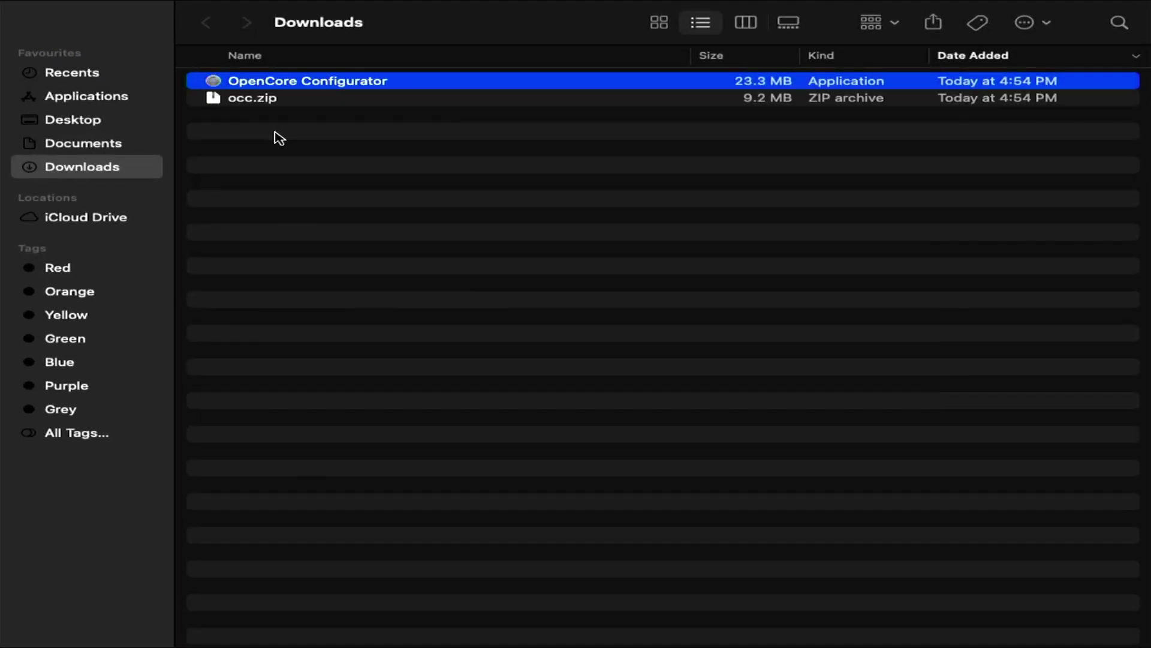
double_click(331, 86)
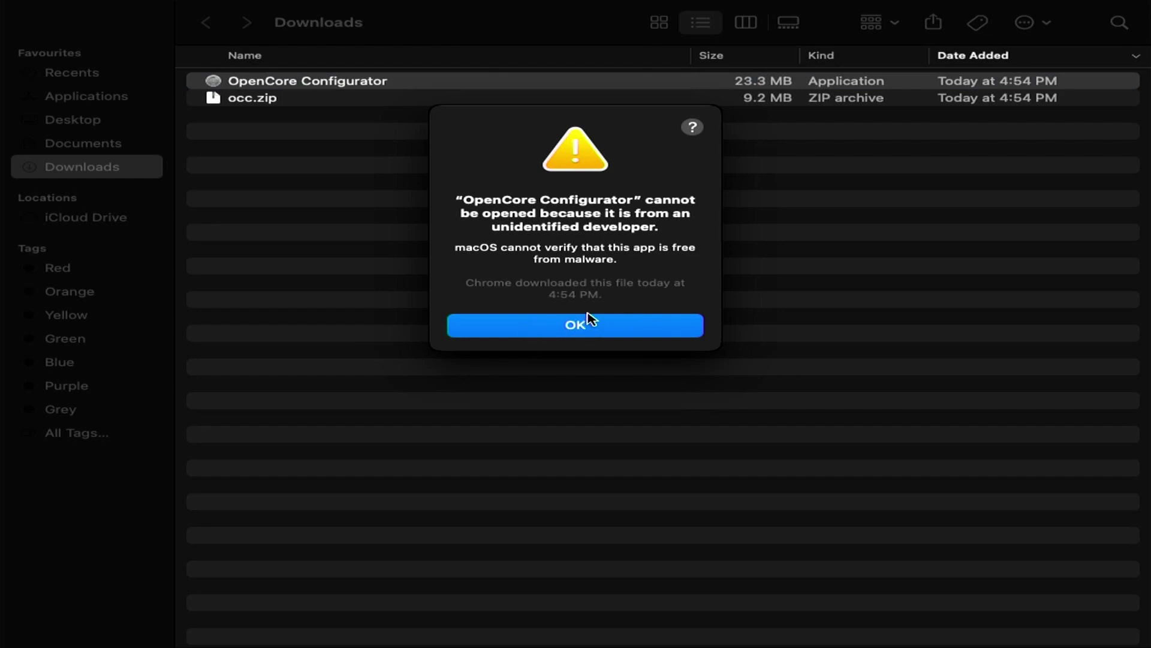
click(534, 330)
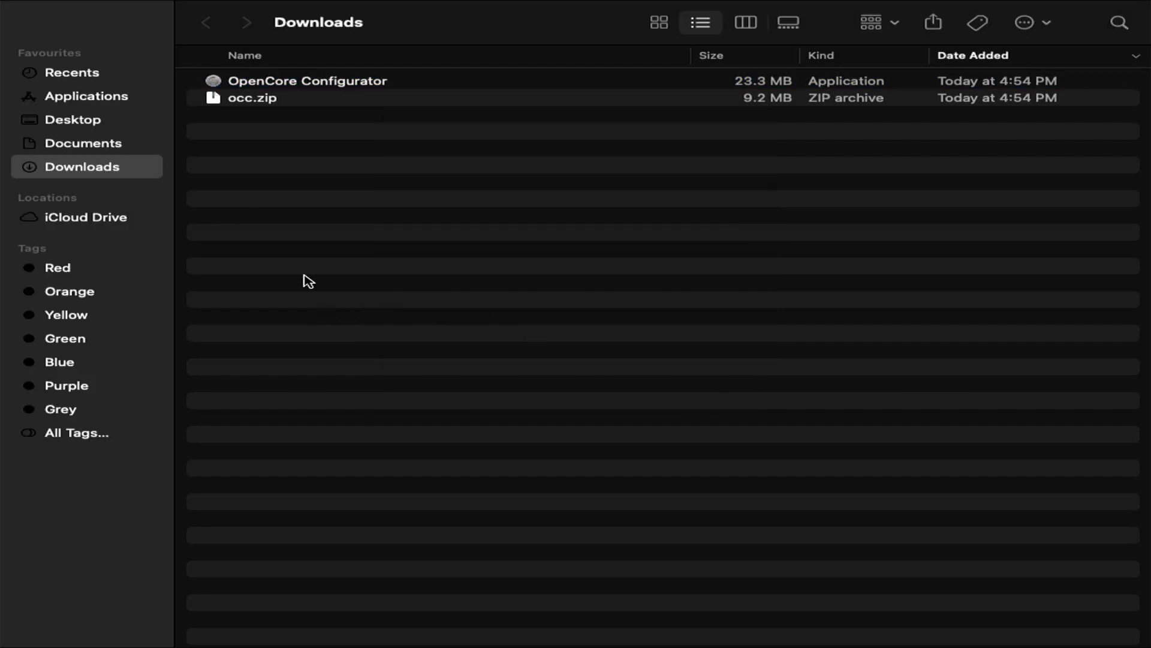
- Go to Privacy & Security in System Settings from the Apple menu
click(31, 11)
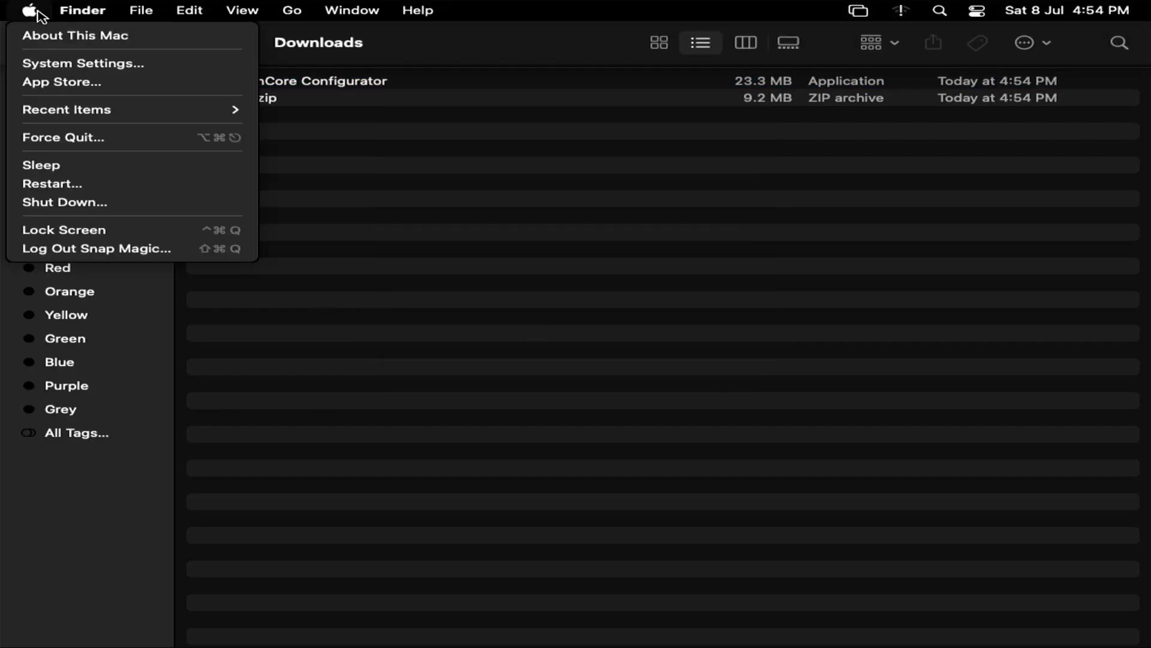
click(52, 63)
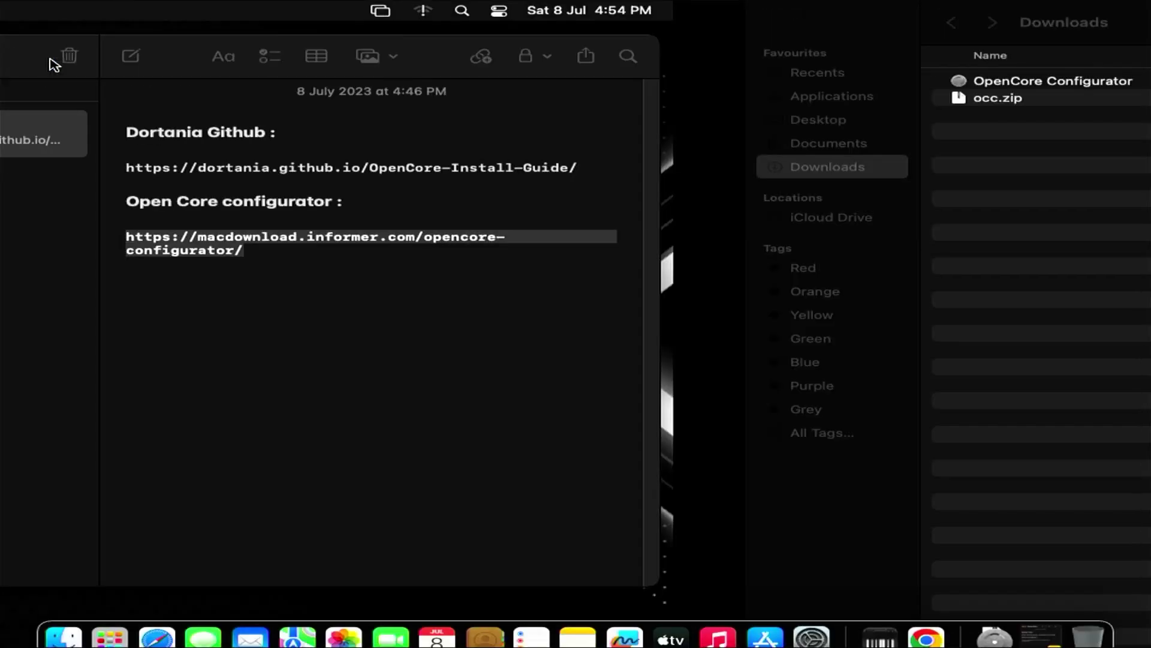
scroll(206, 498, down, 1)
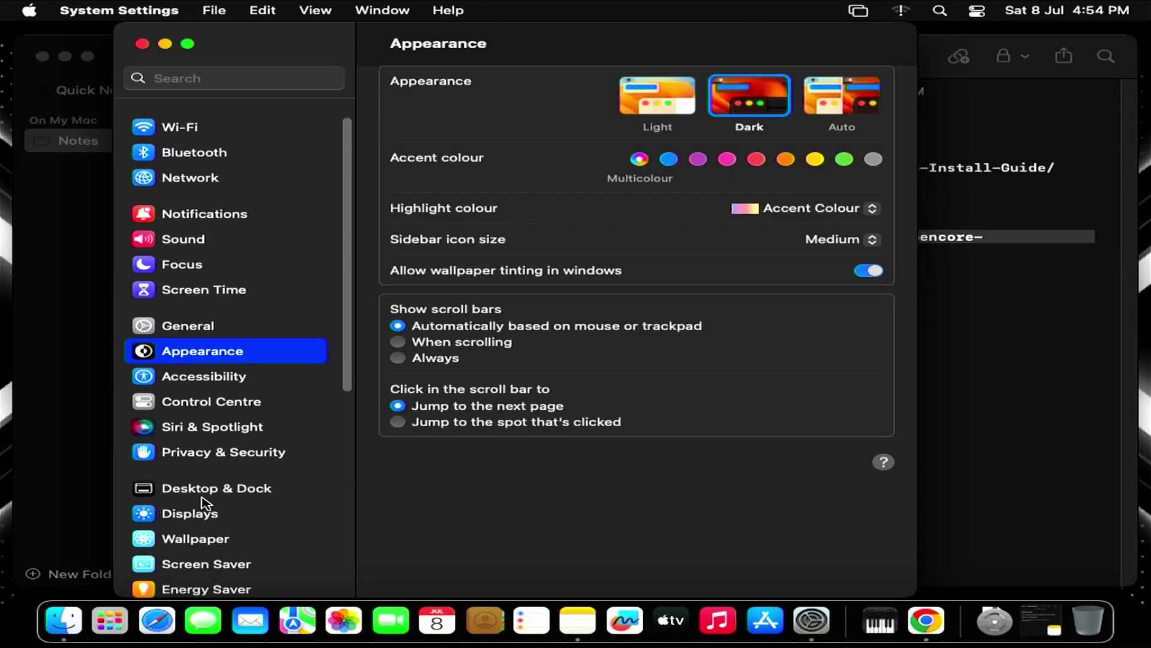
click(242, 455)
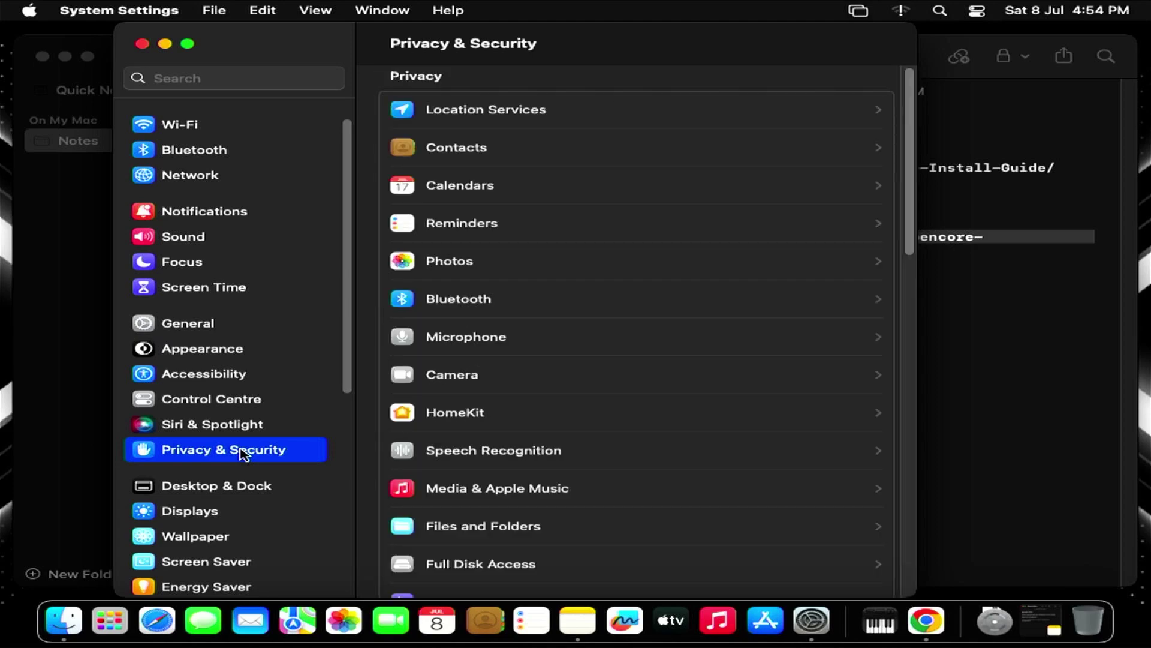
scroll(632, 394, down, 15)
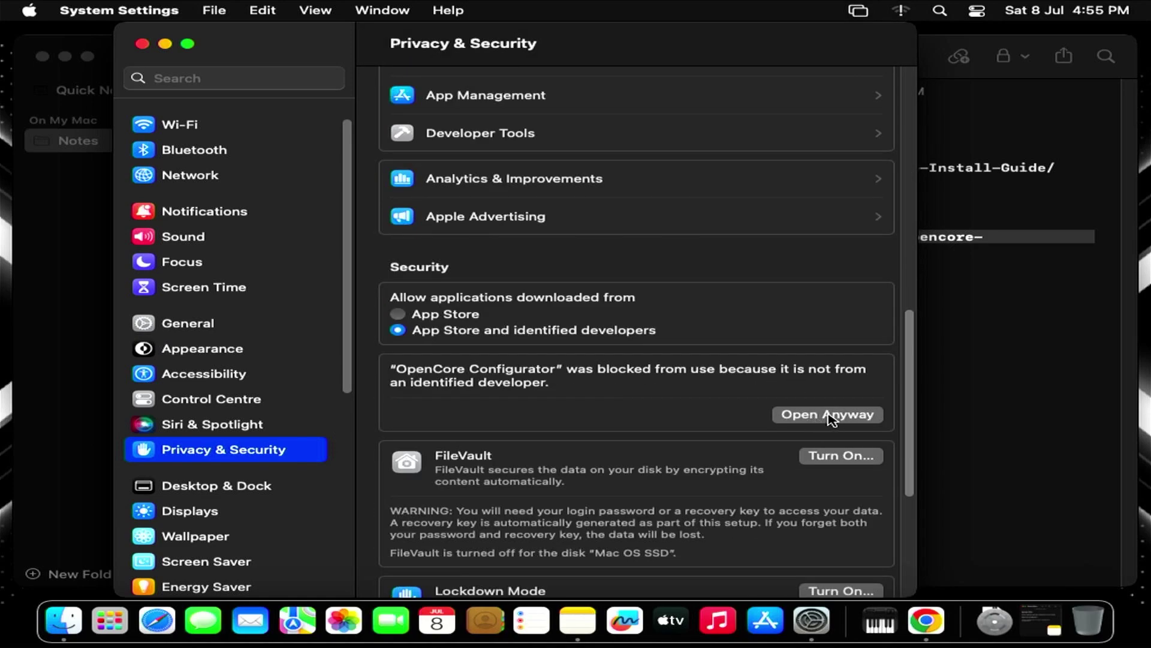
- Allow OpenCore Configurator with Open Anyway, authorize with the account password, and open it
click(830, 416)
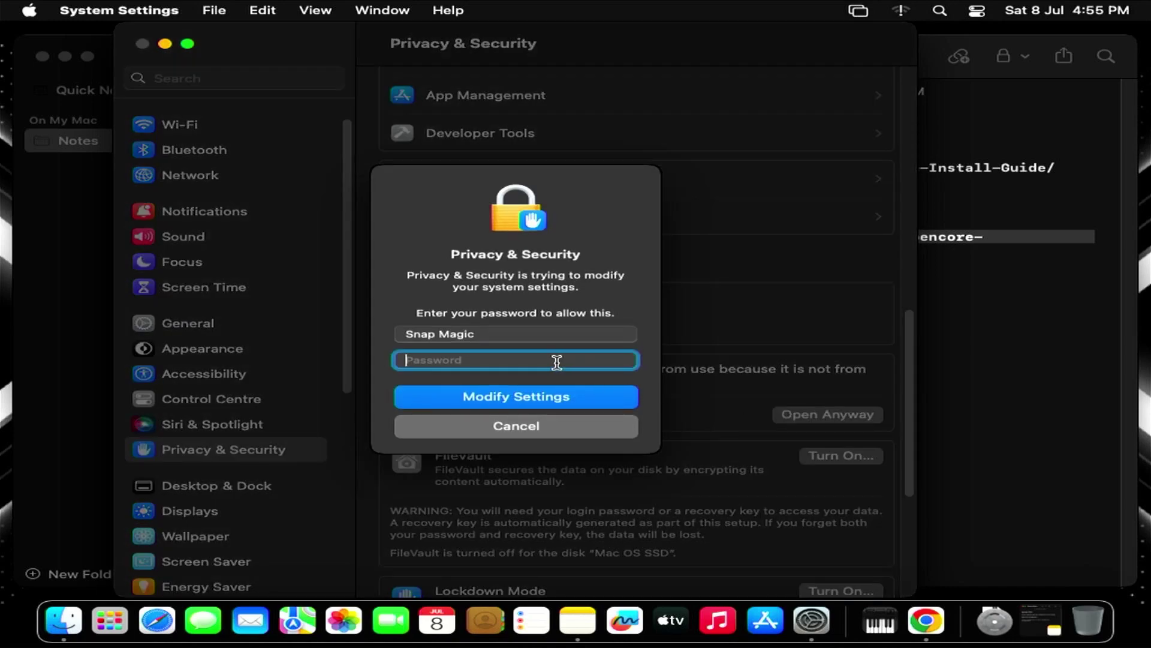
text(•••)
click(514, 398)
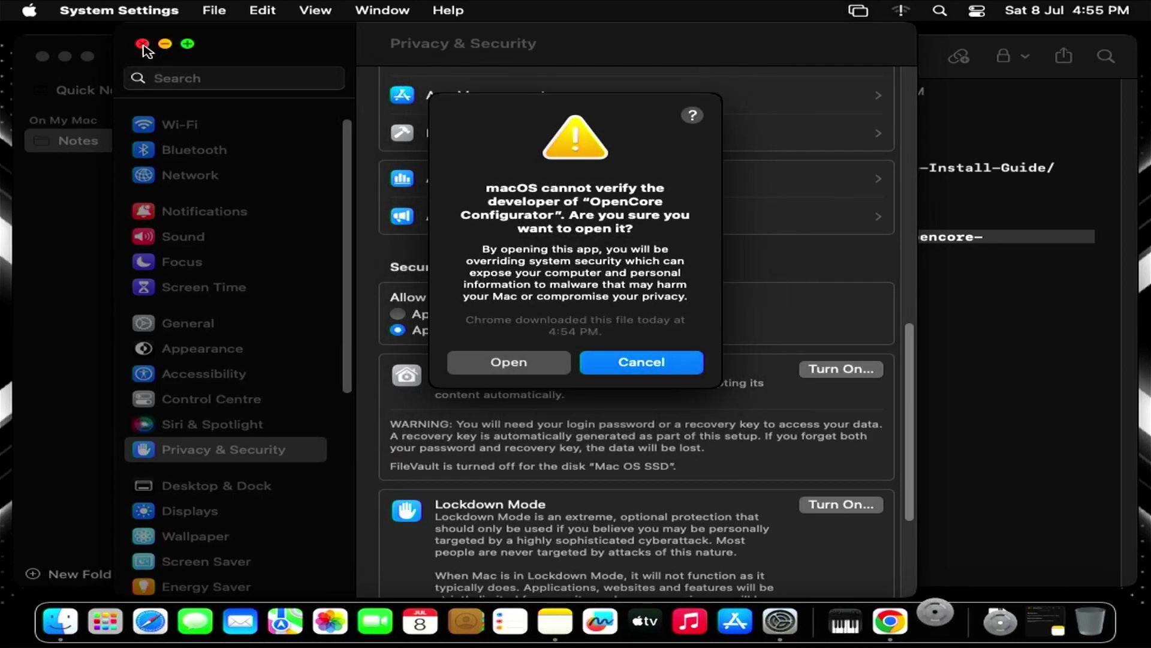
click(505, 362)
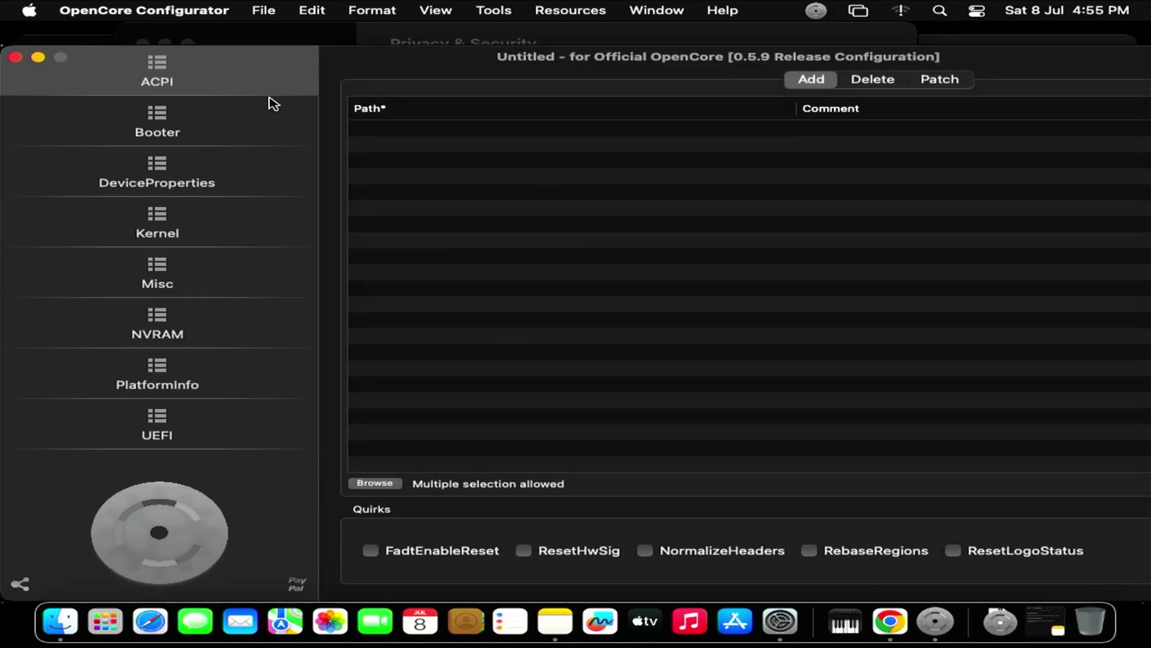
- Mount the disk0s1 EFI partition, authorizing with the account password
click(726, 197)
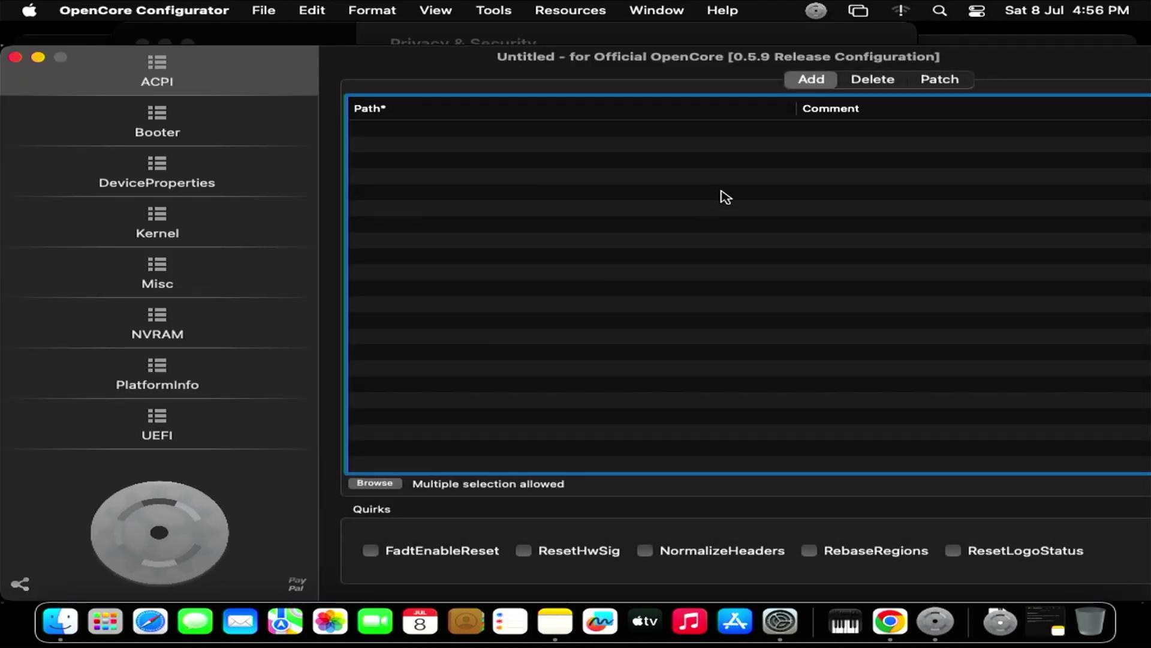
click(817, 12)
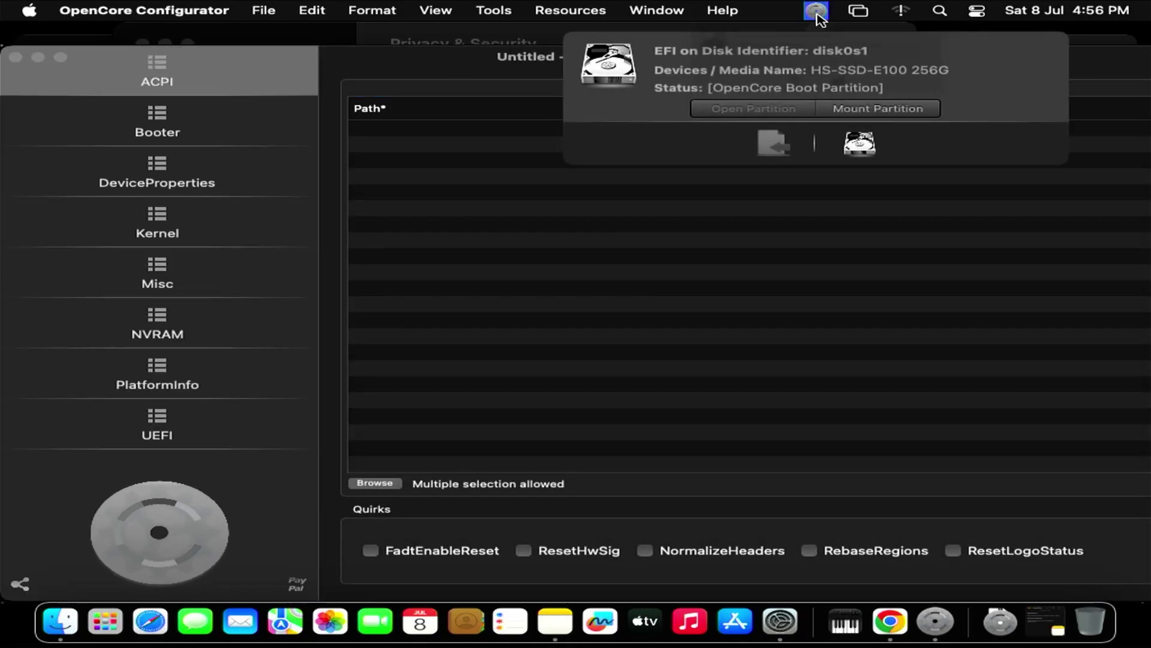
click(868, 109)
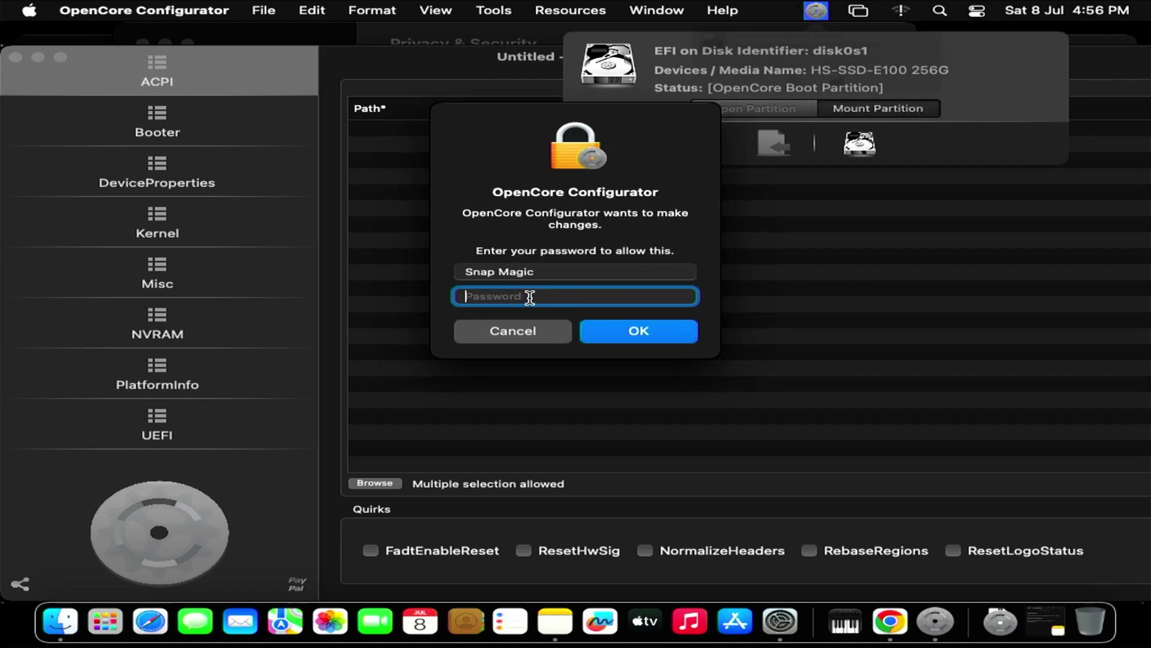
text(•••)
click(638, 332)
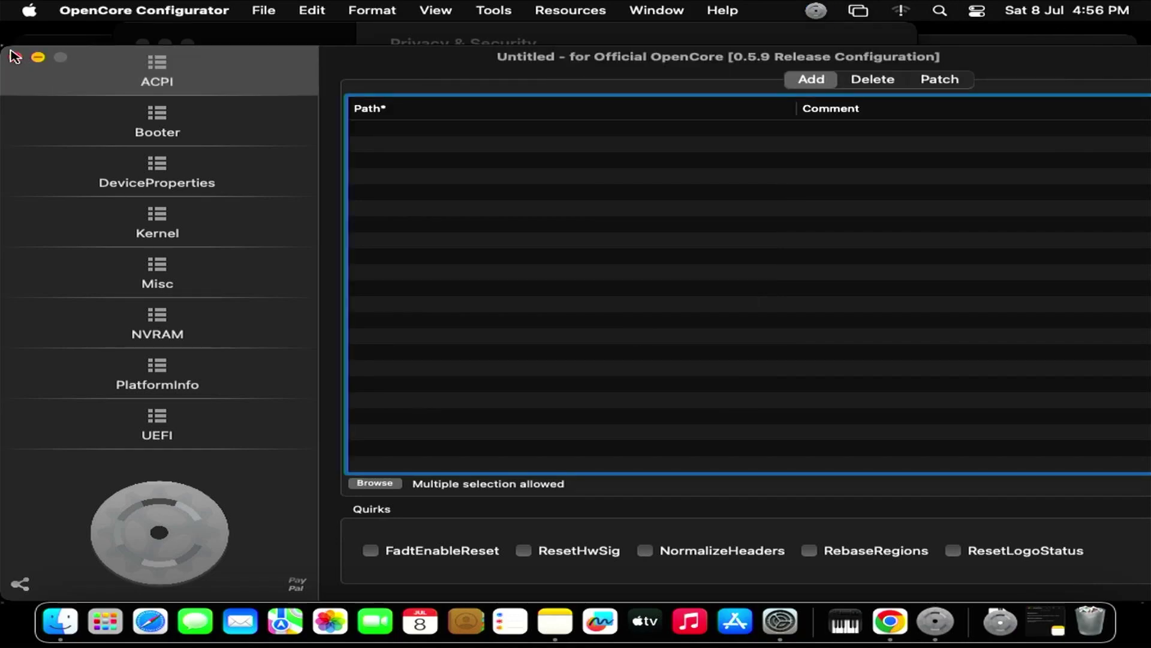
- Close the OpenCore Configurator, Notes and System Settings windows
click(16, 57)
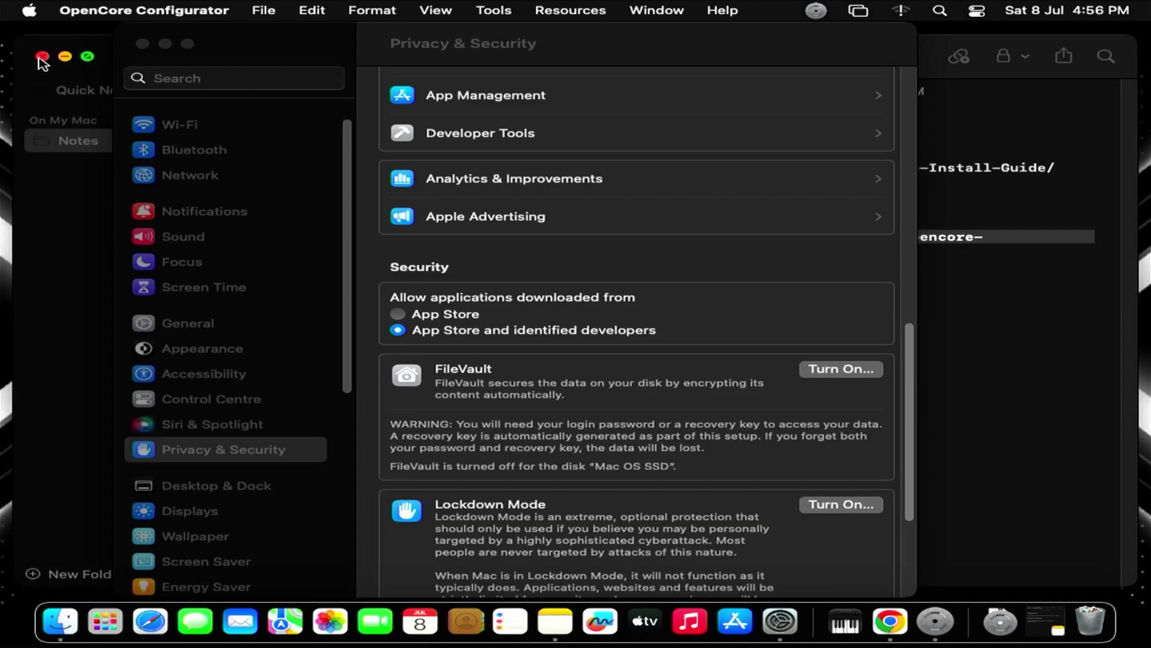
click(40, 57)
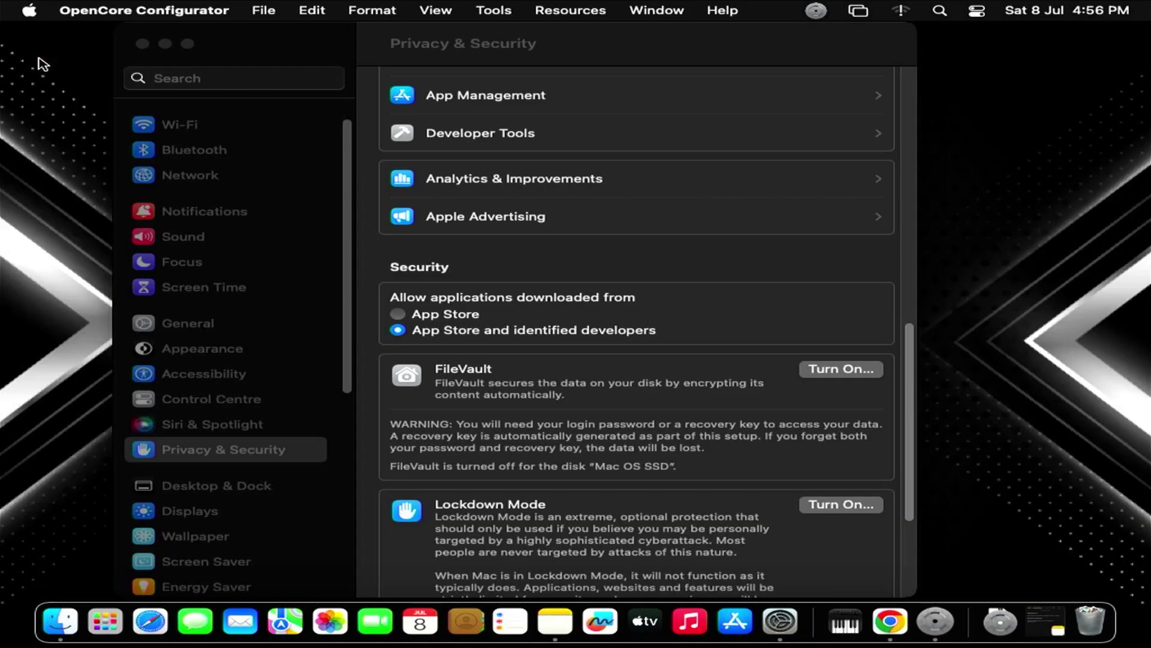
click(142, 43)
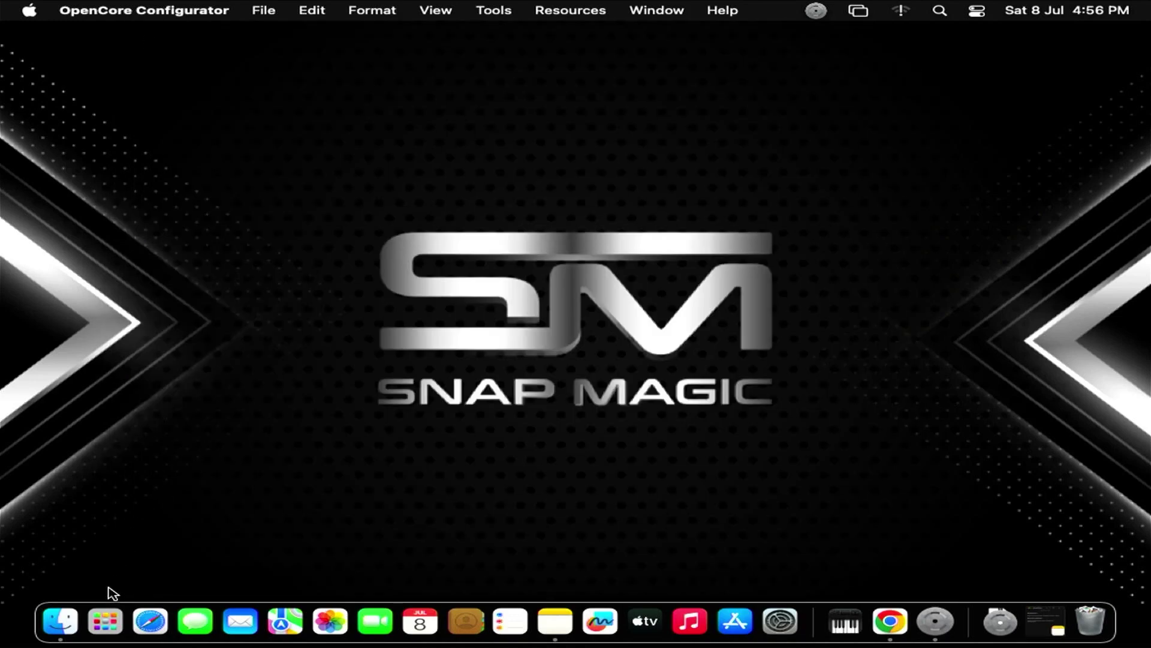
- Browse the NO NAME volume to EFI/OC and open config.plist with OpenCore Configurator
click(68, 626)
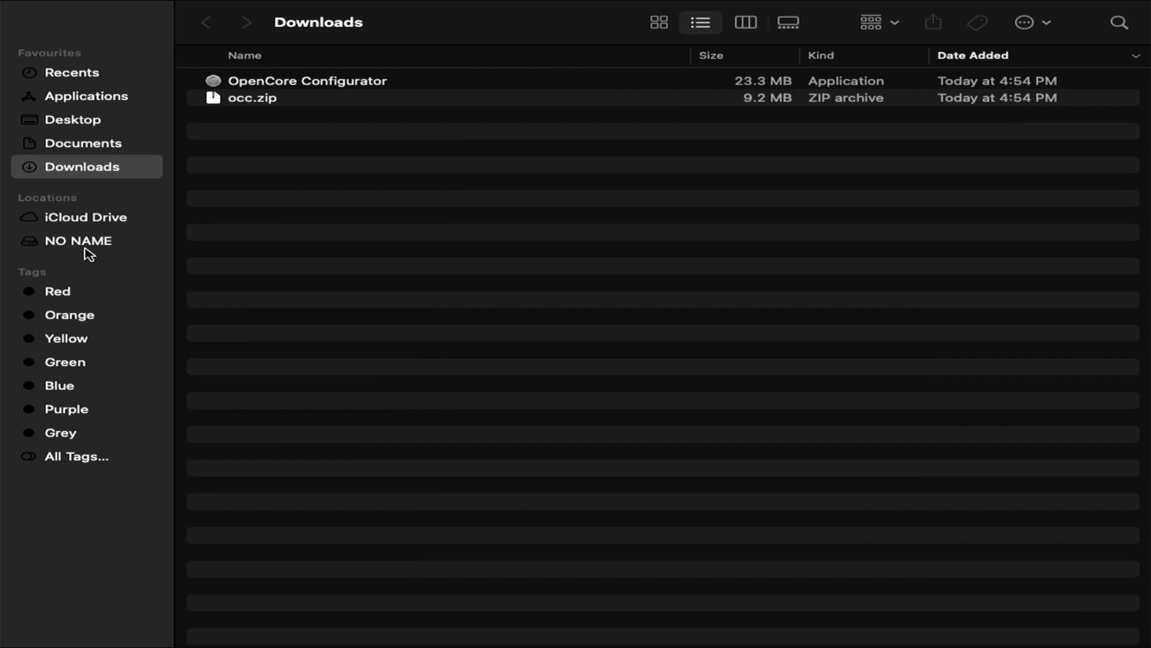
click(88, 245)
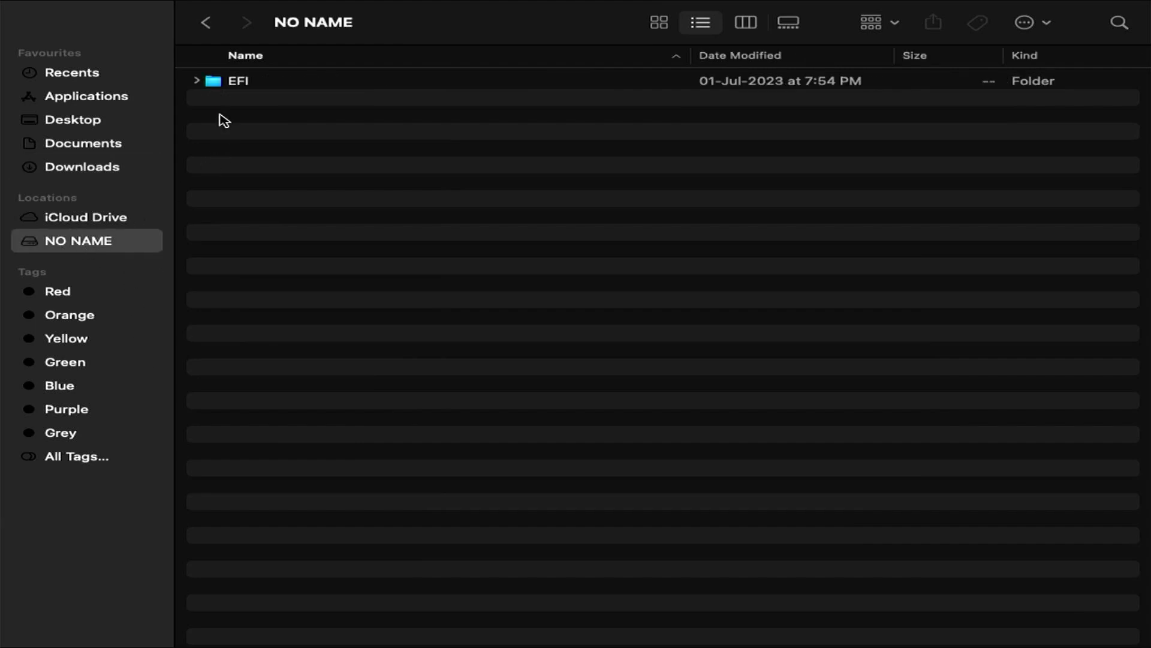
double_click(232, 83)
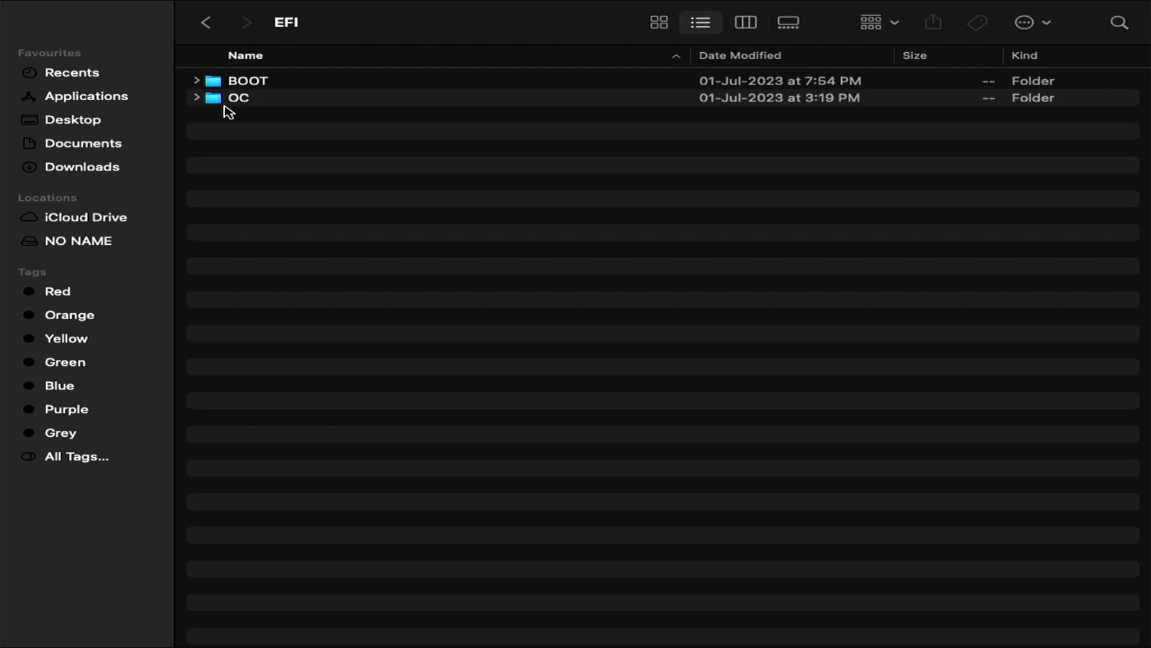
double_click(239, 99)
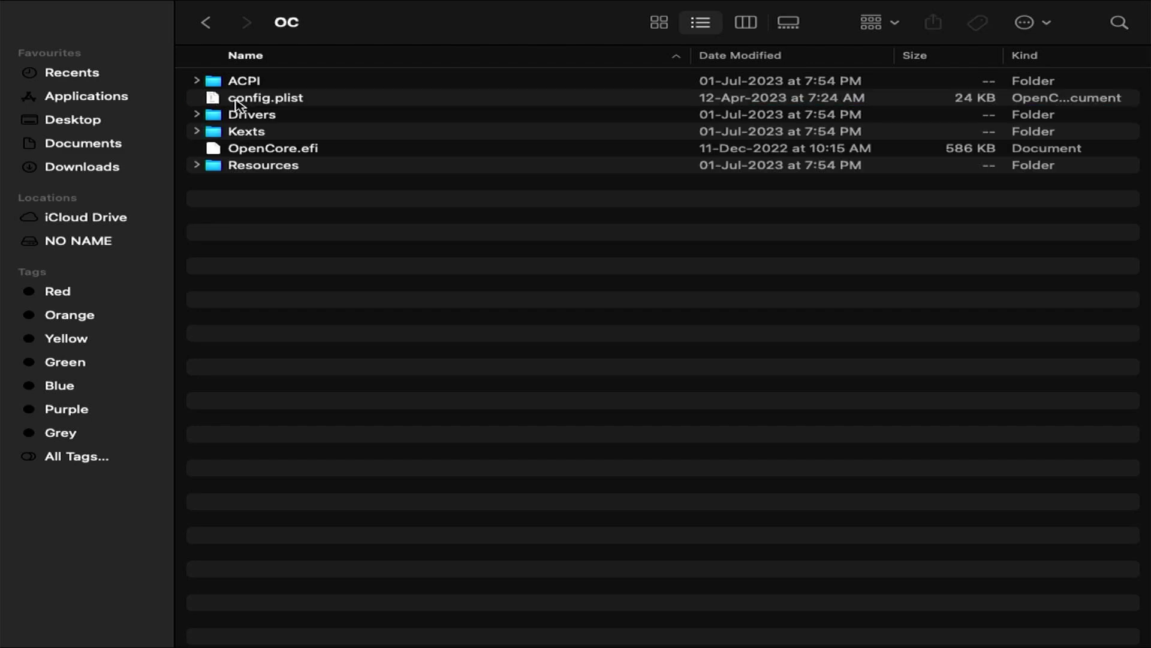
click(285, 102)
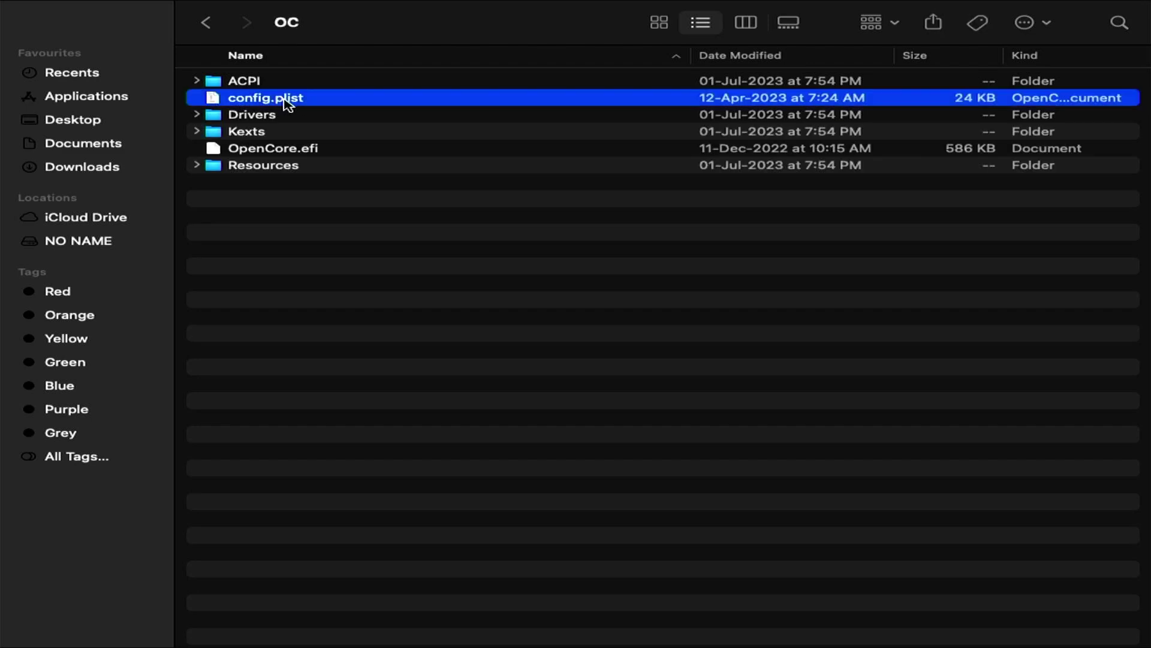
right_click(286, 102)
mouse_move(326, 126)
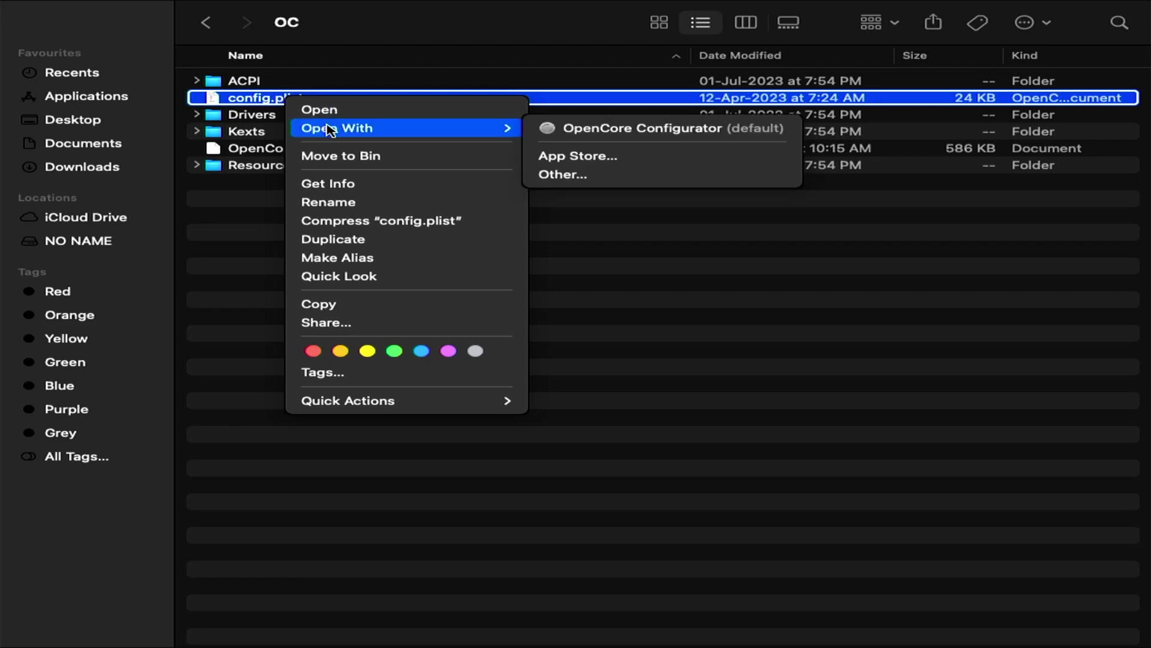
click(678, 132)
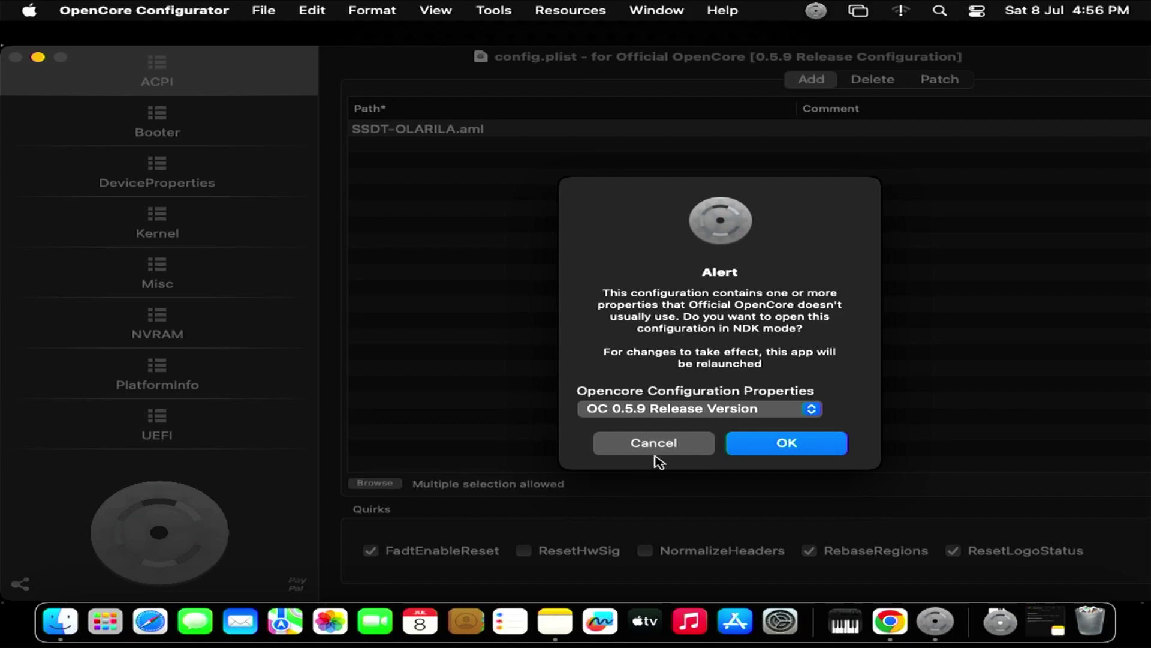
- Decline NDK mode, view NVRAM keys under UUID 7C436110, then return to the Notes note
click(180, 444)
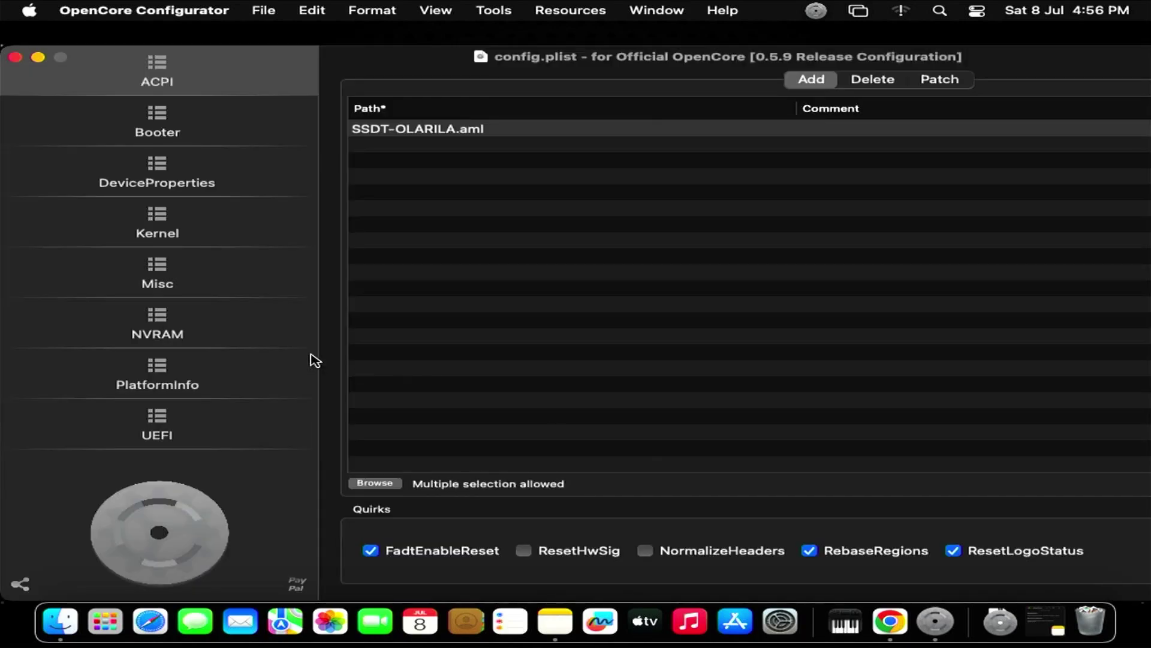
click(174, 334)
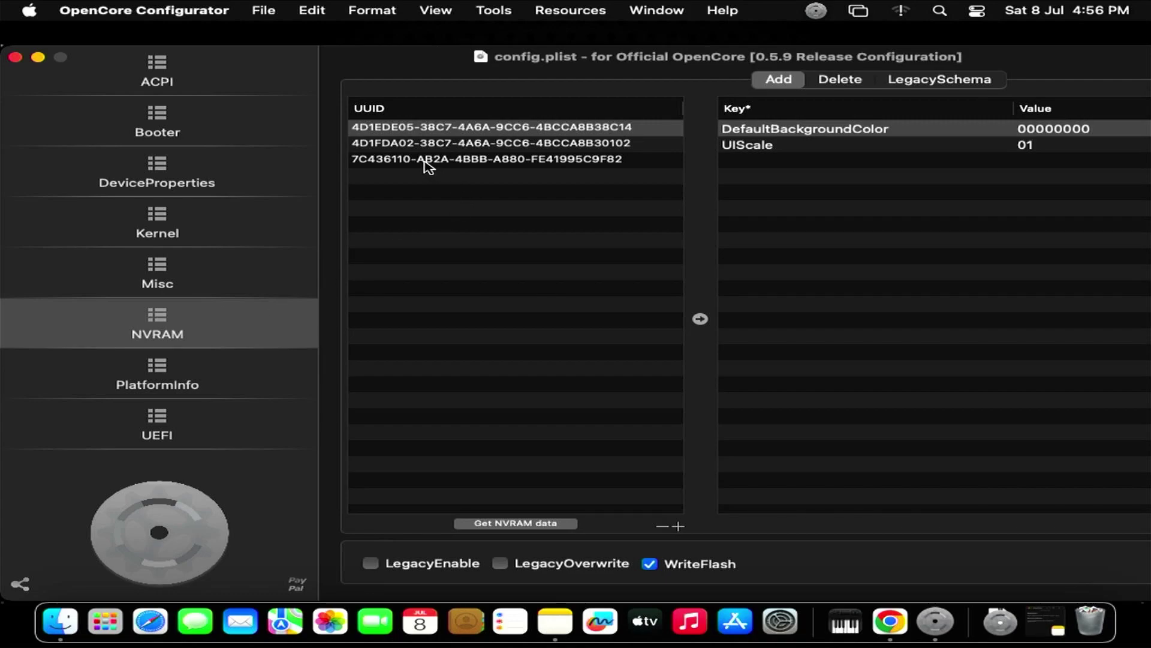
click(540, 161)
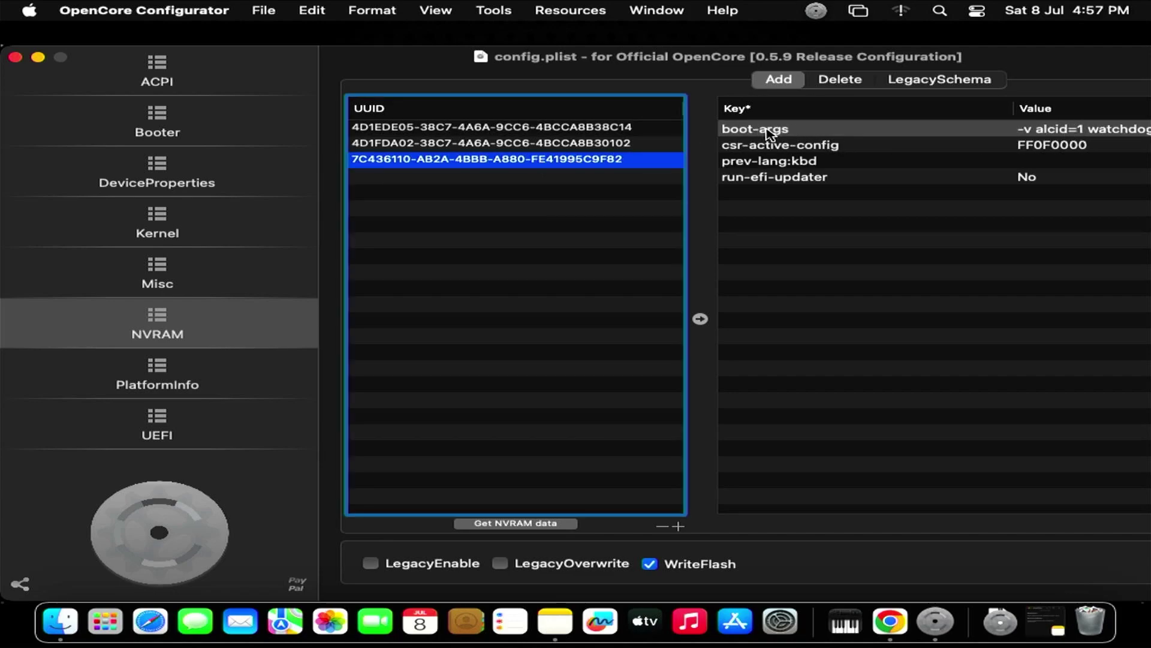
click(556, 624)
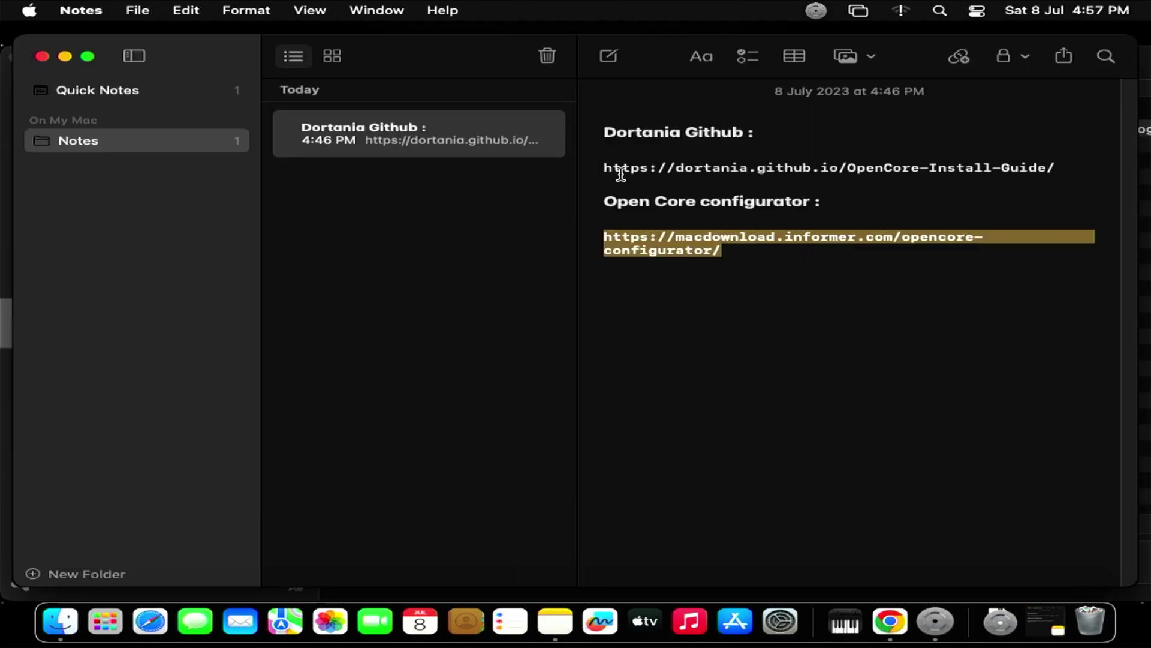
- Copy the dortania.github.io OpenCore Install Guide URL from the note
drag(607, 167, 1053, 173)
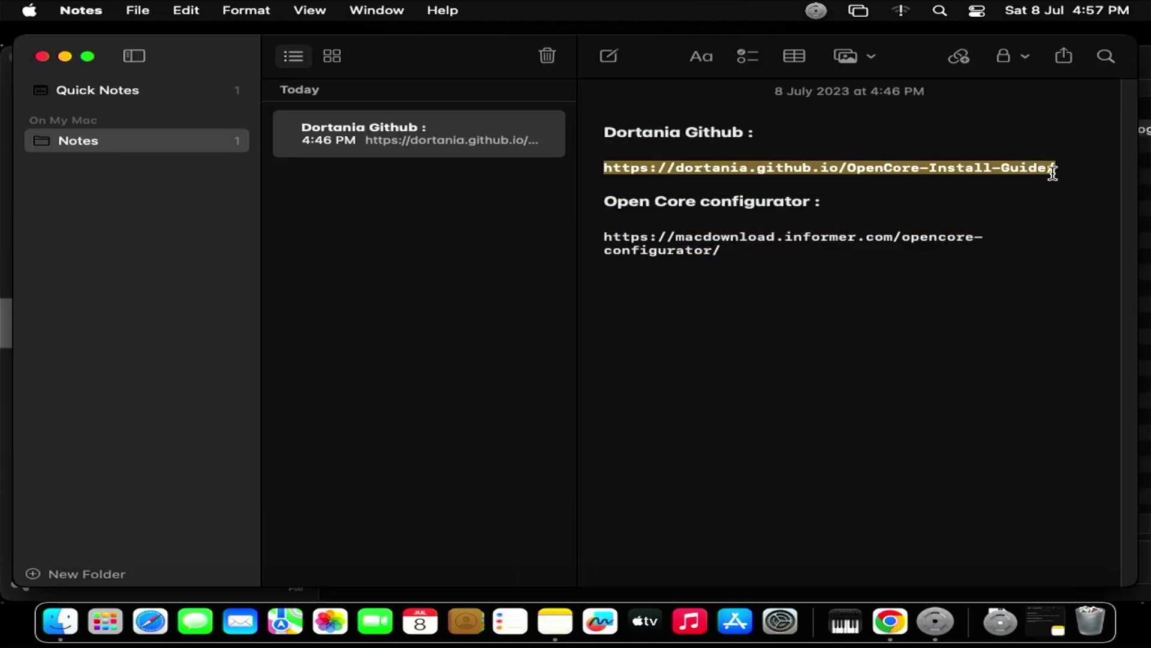
right_click(1040, 173)
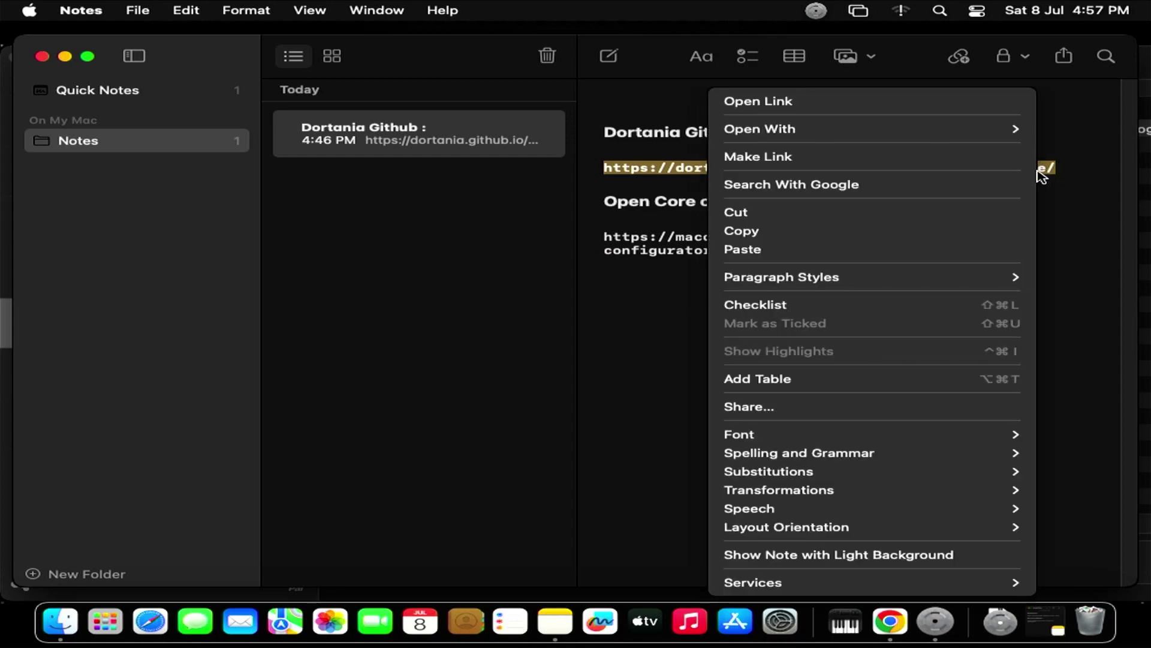
click(749, 232)
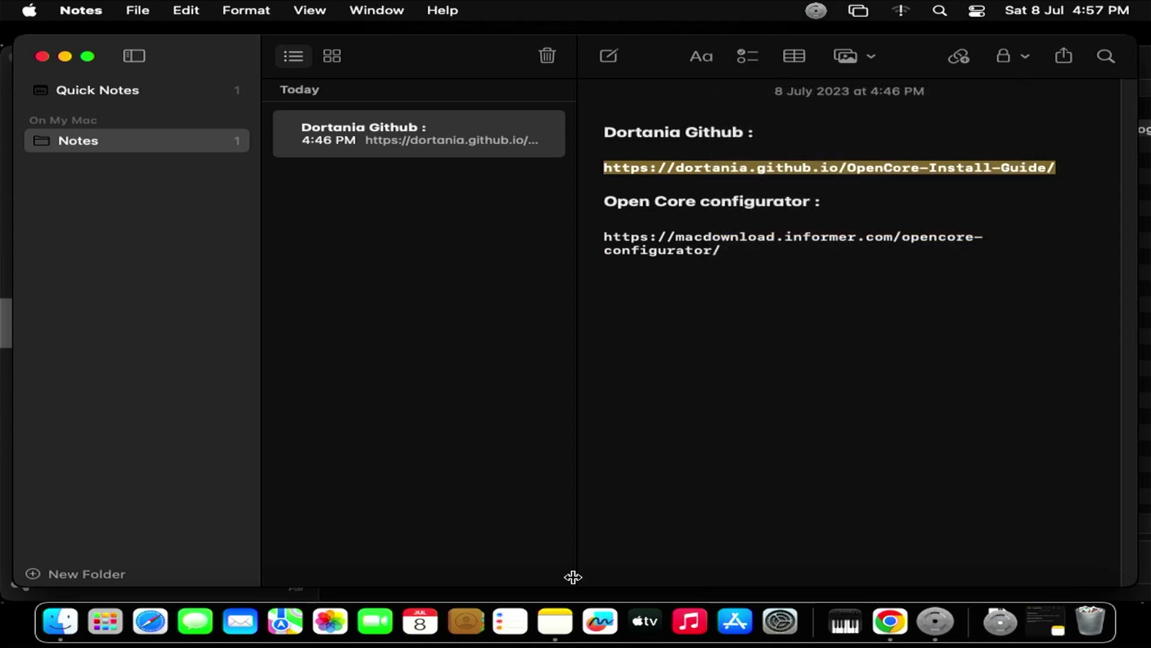
- Load the Dortania guide in Chrome and open its Getting started with OpenCore page
click(900, 628)
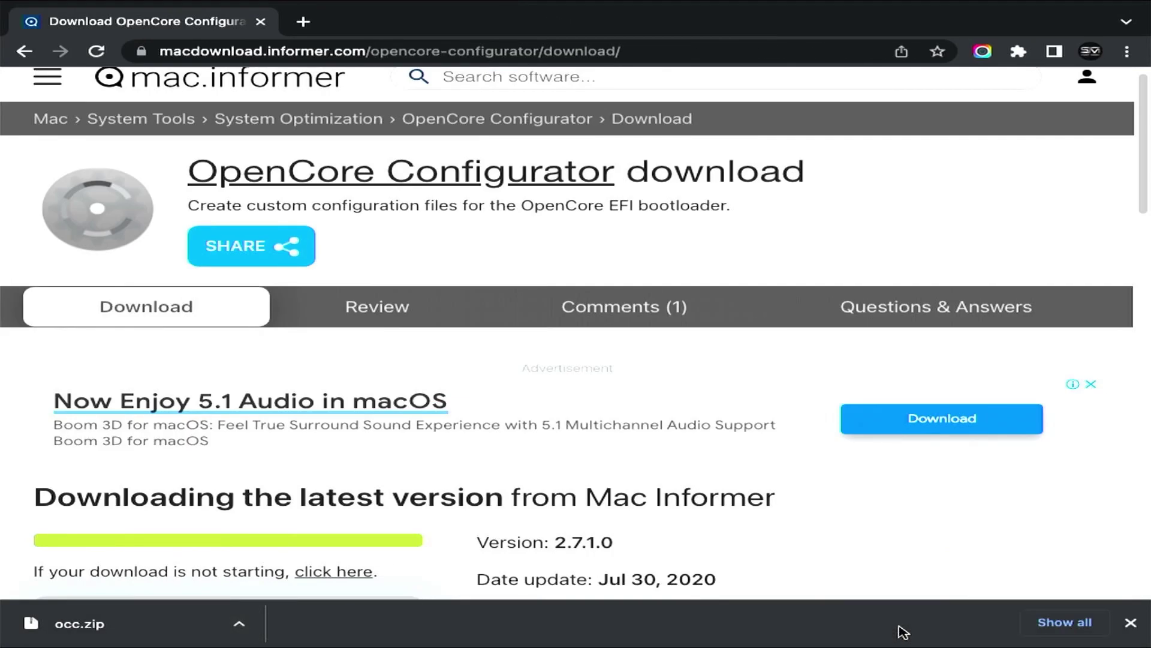
right_click(399, 54)
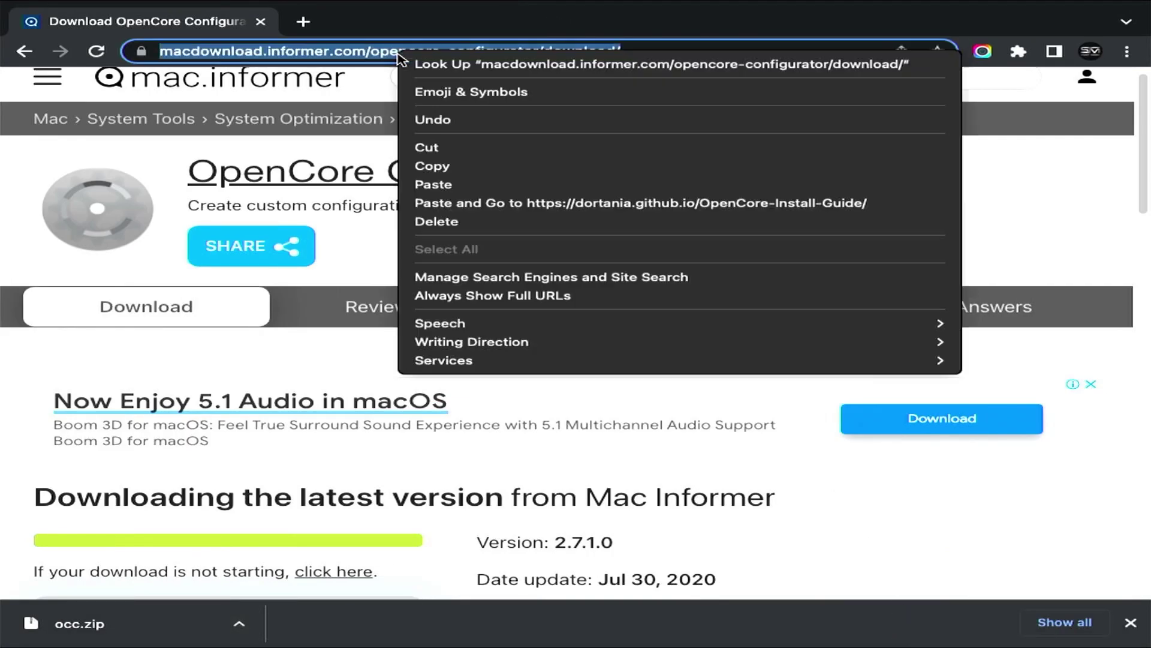
click(426, 204)
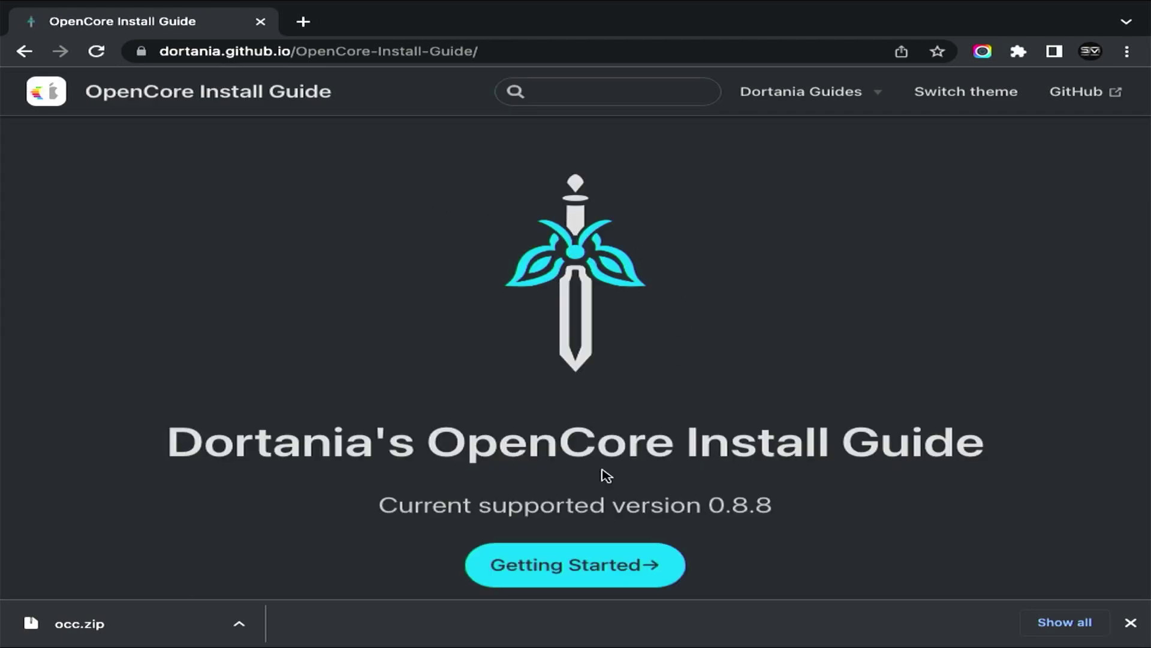
click(1131, 623)
click(606, 564)
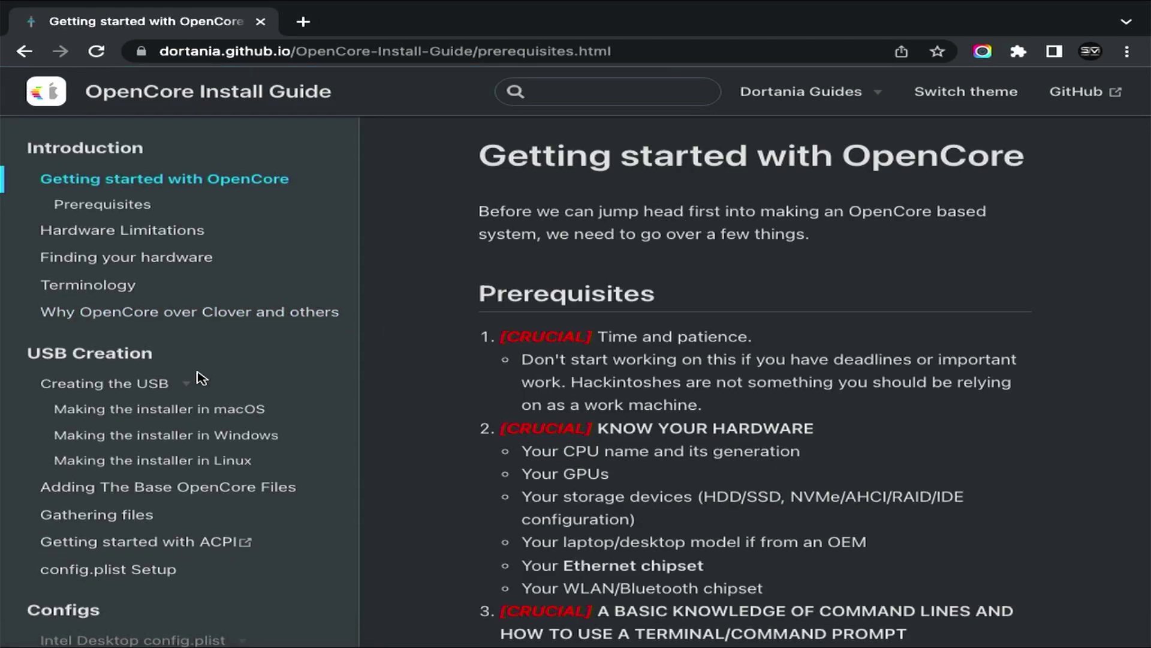
scroll(202, 379, down, 5)
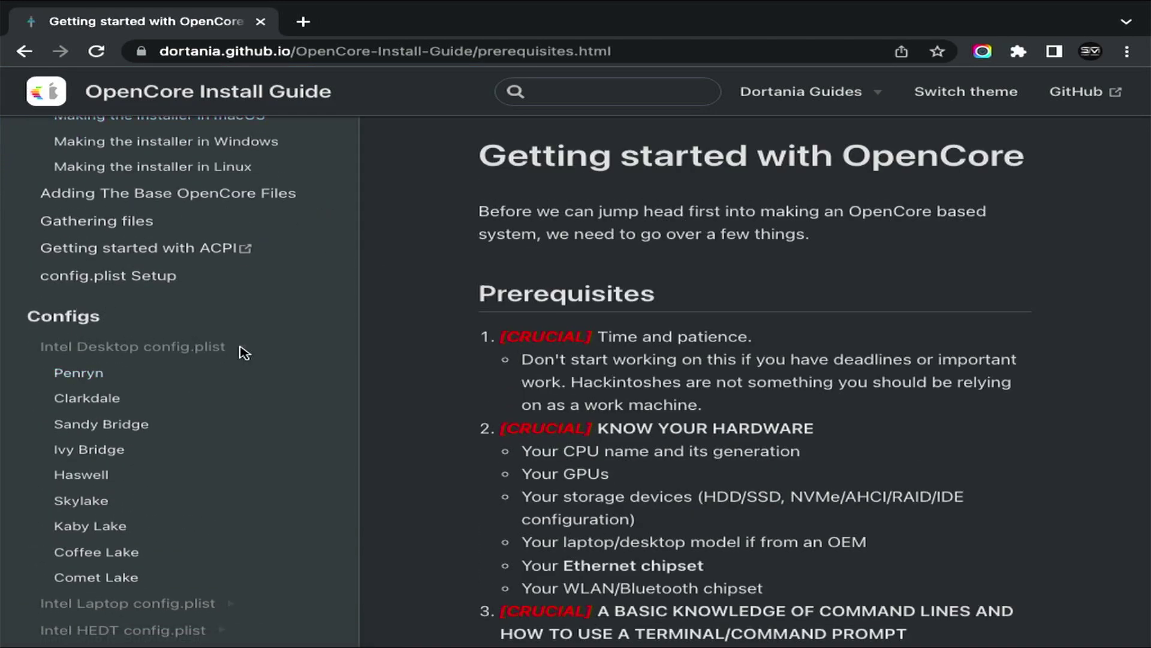
- Open the Intel Desktop Comet Lake config page and scroll to its NVRAM boot-args table
click(242, 350)
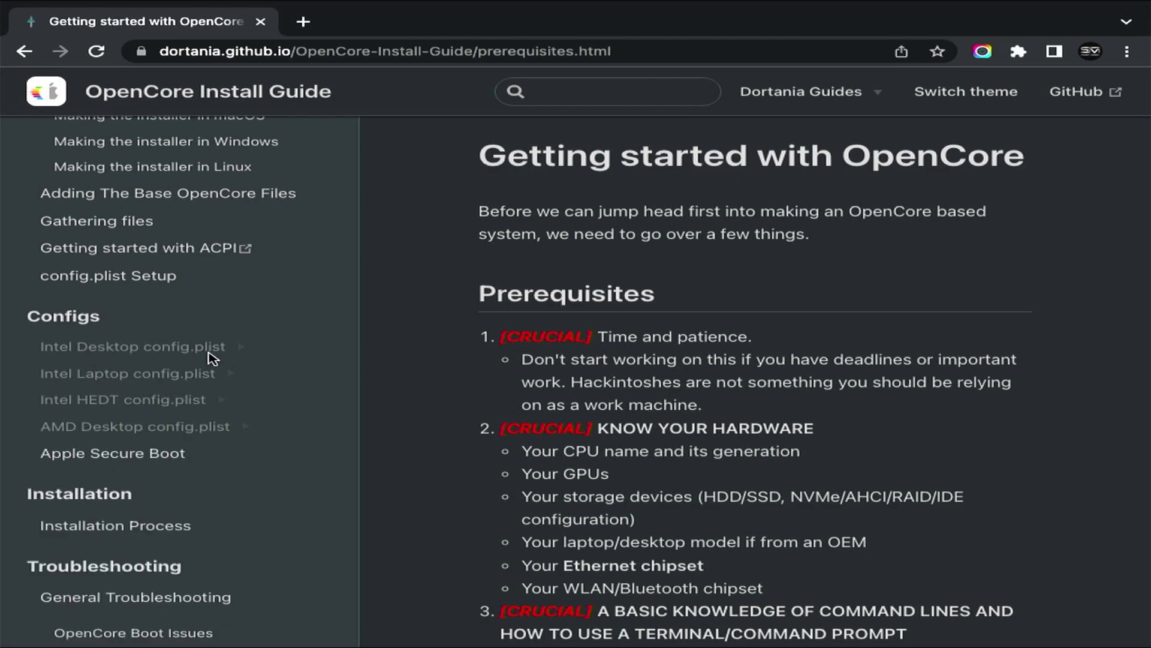
click(112, 346)
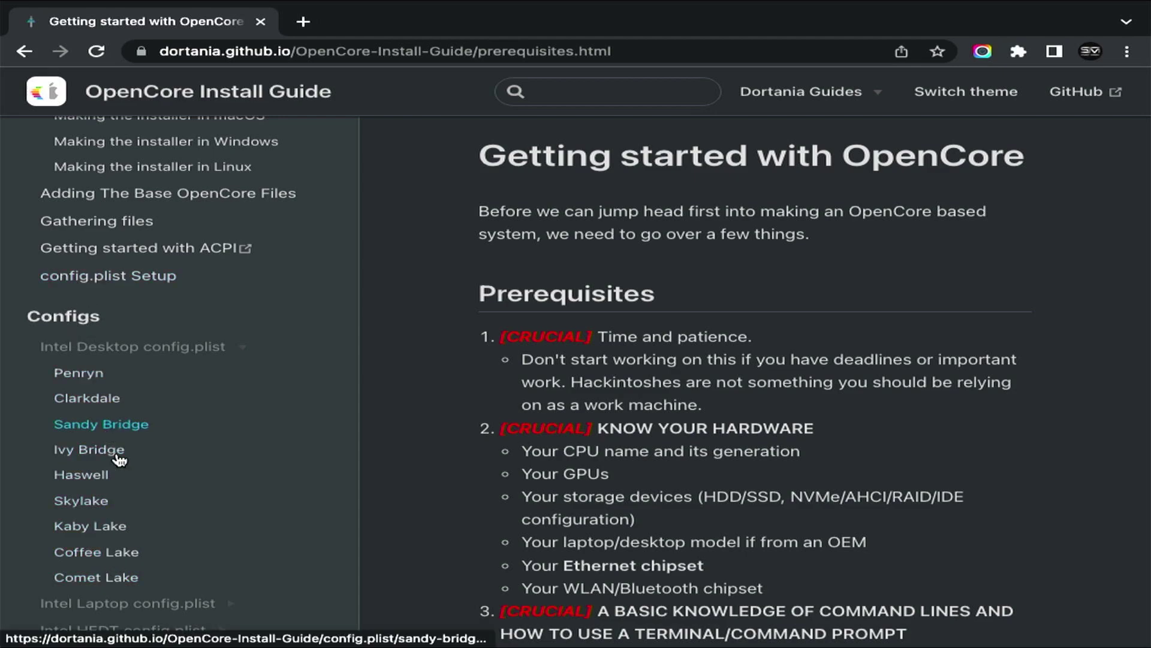
click(90, 578)
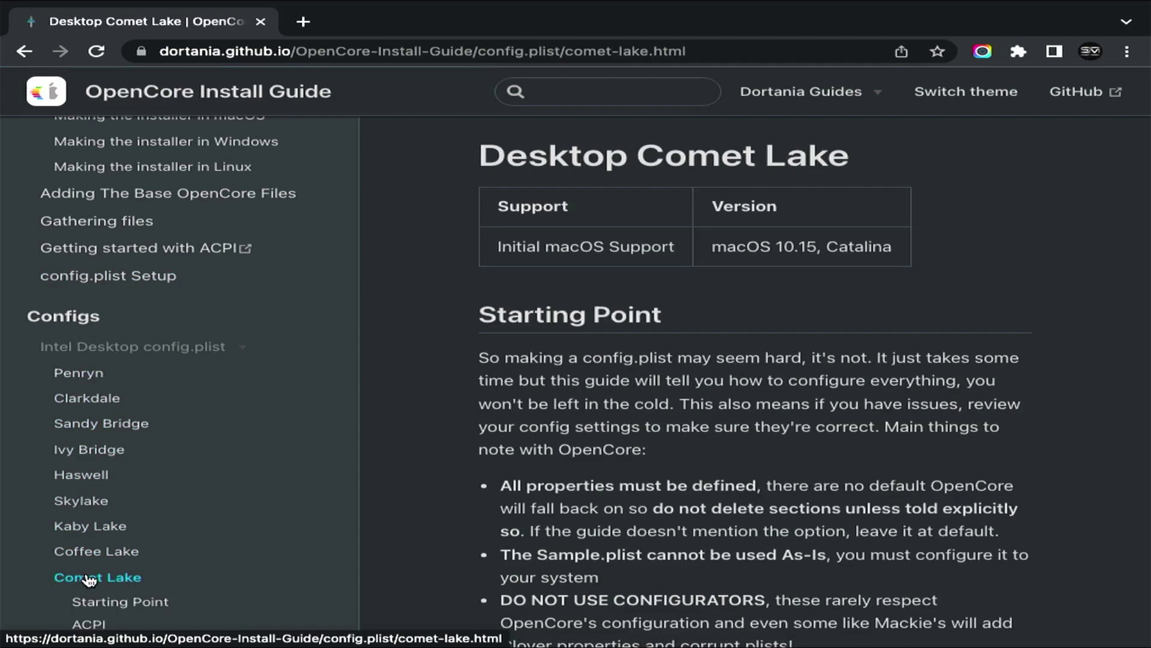
scroll(191, 541, up, 1)
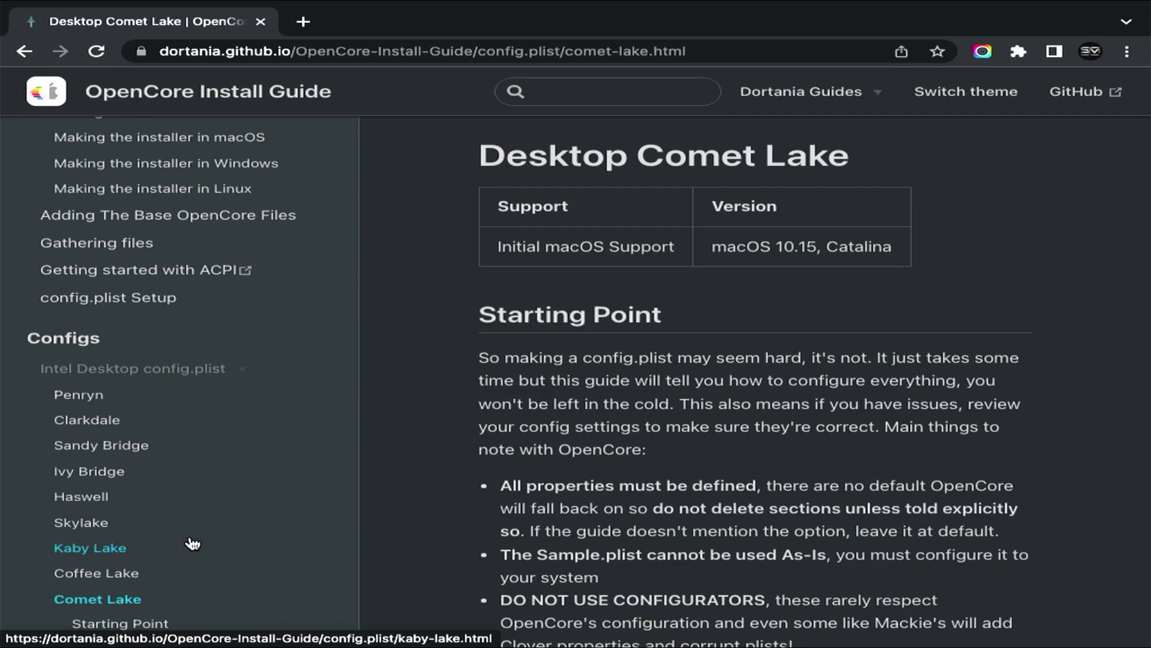
scroll(192, 543, down, 3)
scroll(191, 543, down, 2)
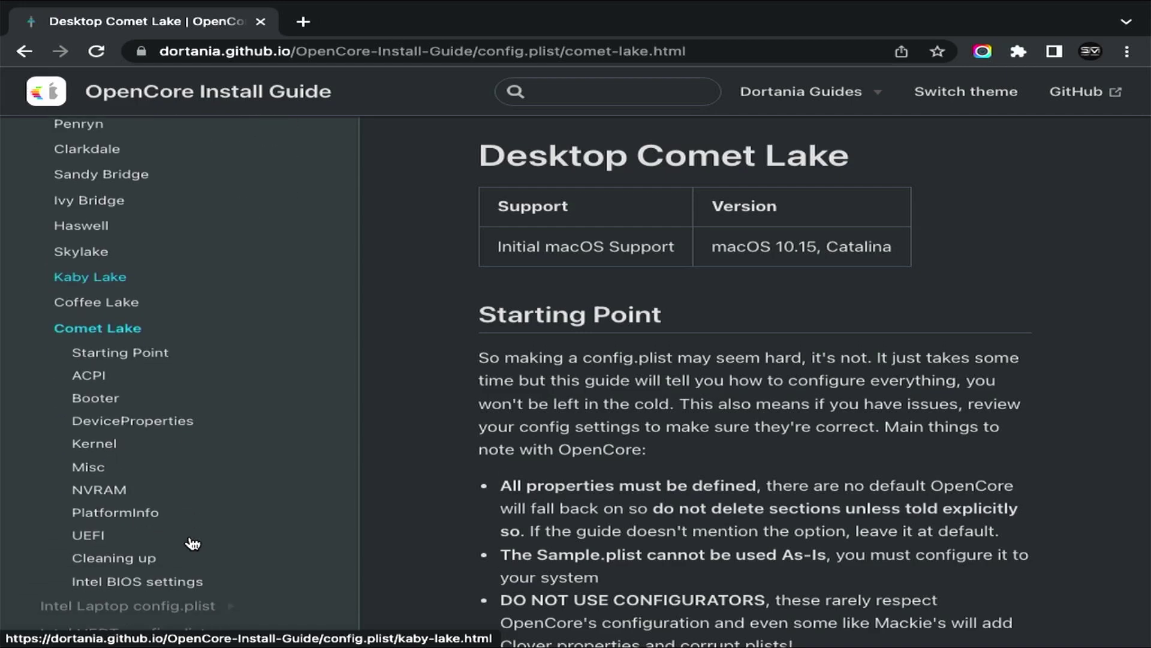
click(102, 489)
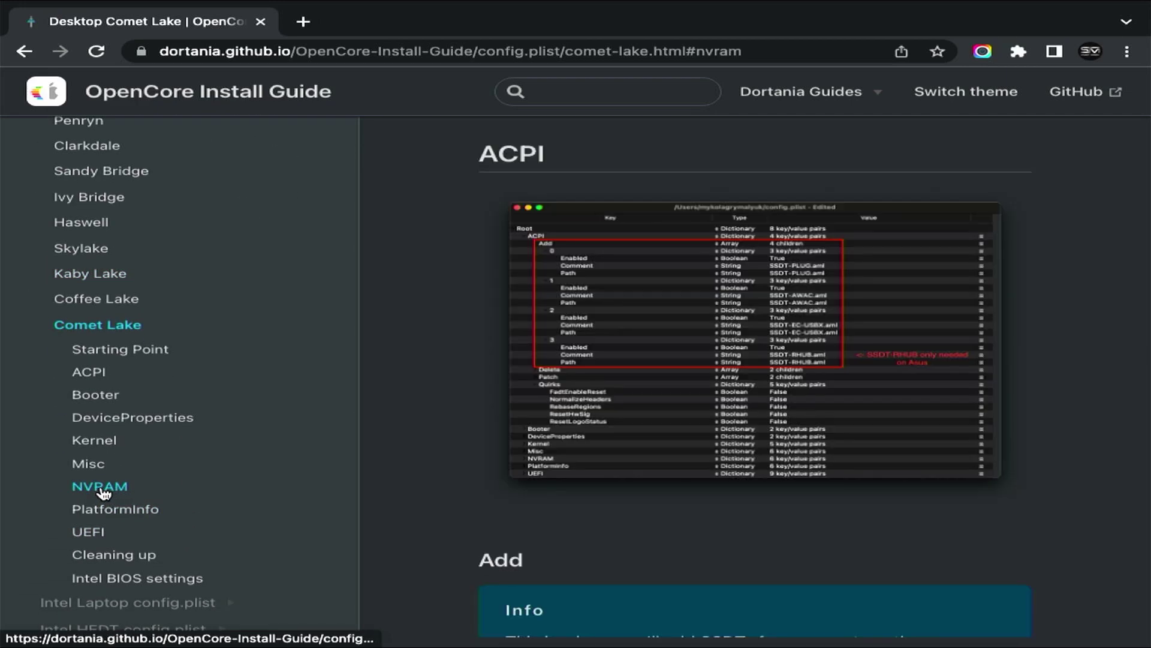
scroll(815, 440, down, 12)
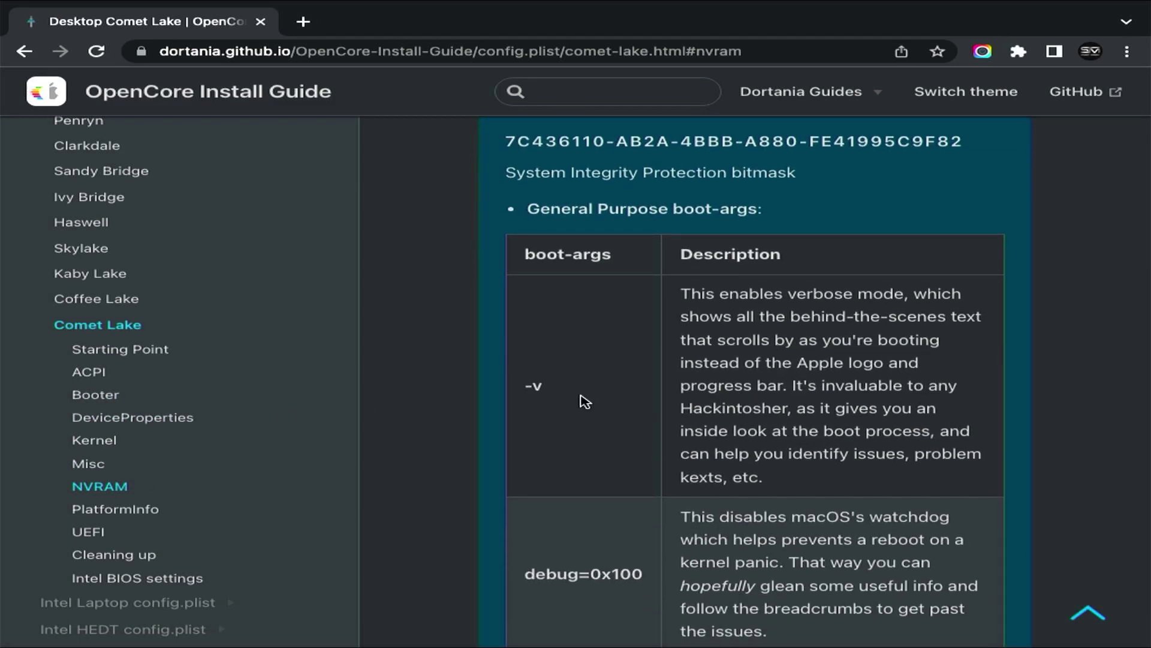
- Copy -v from the guide and paste it in as the whole NVRAM boot-args value
drag(545, 386, 531, 386)
right_click(533, 385)
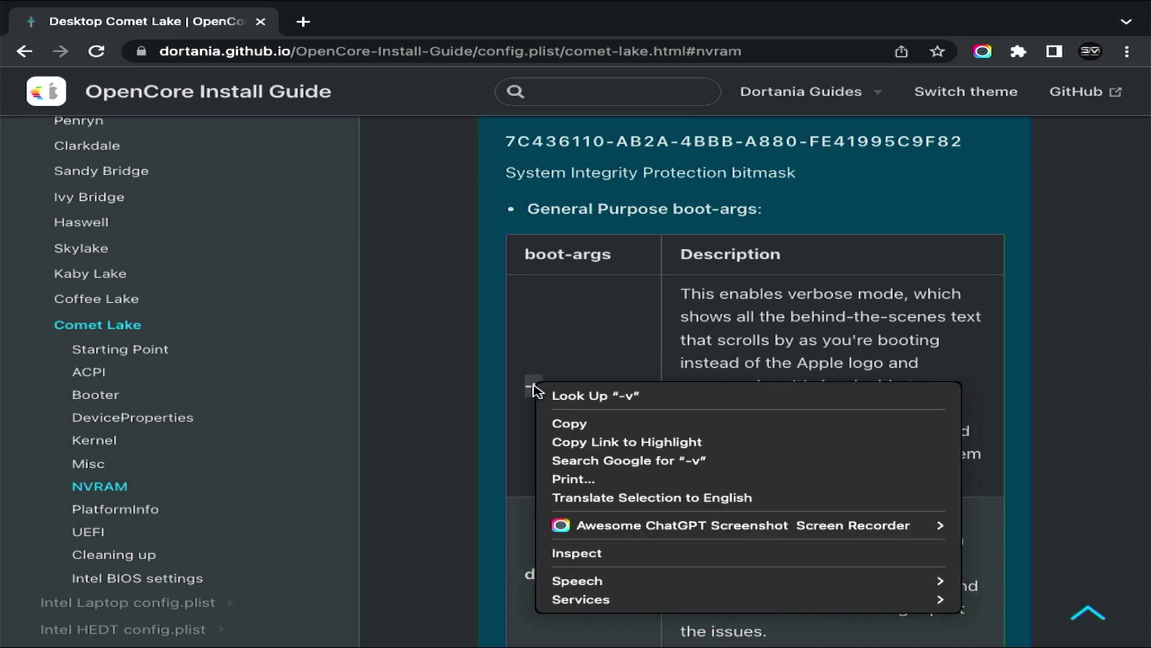
click(591, 422)
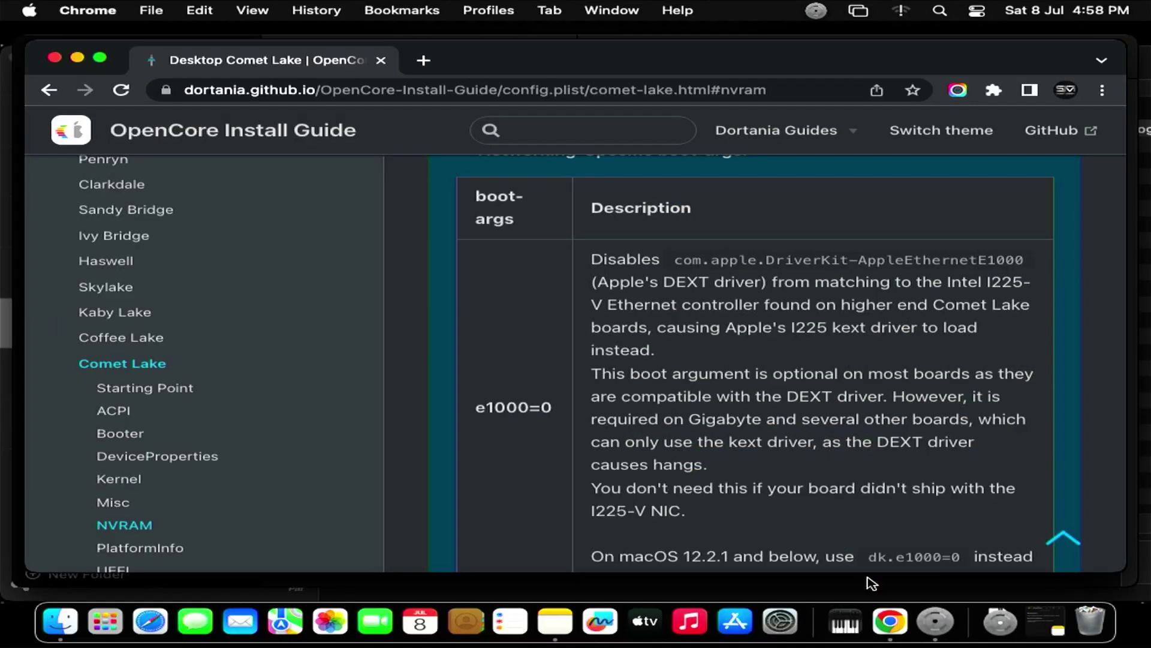
click(941, 626)
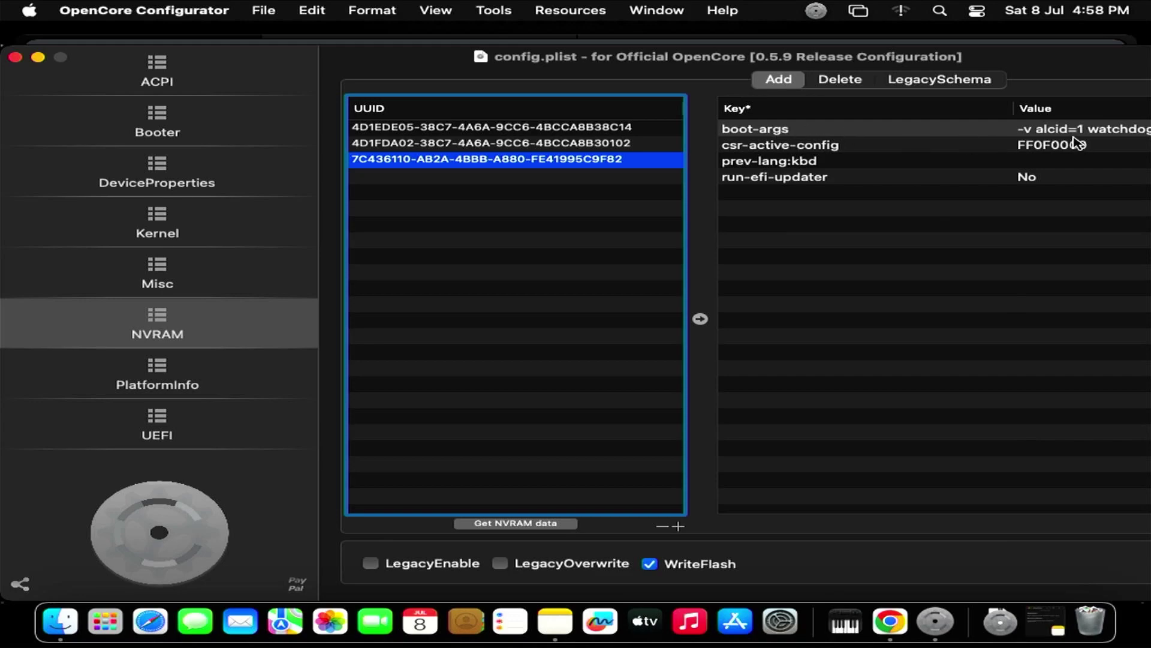
click(1055, 132)
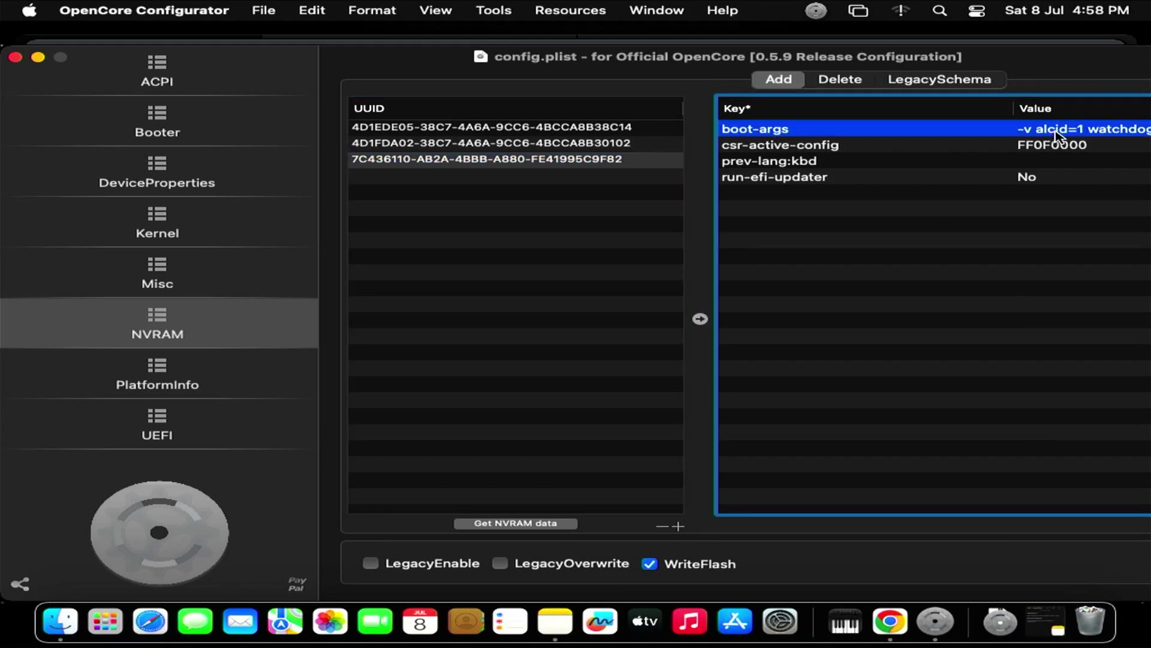
click(1057, 132)
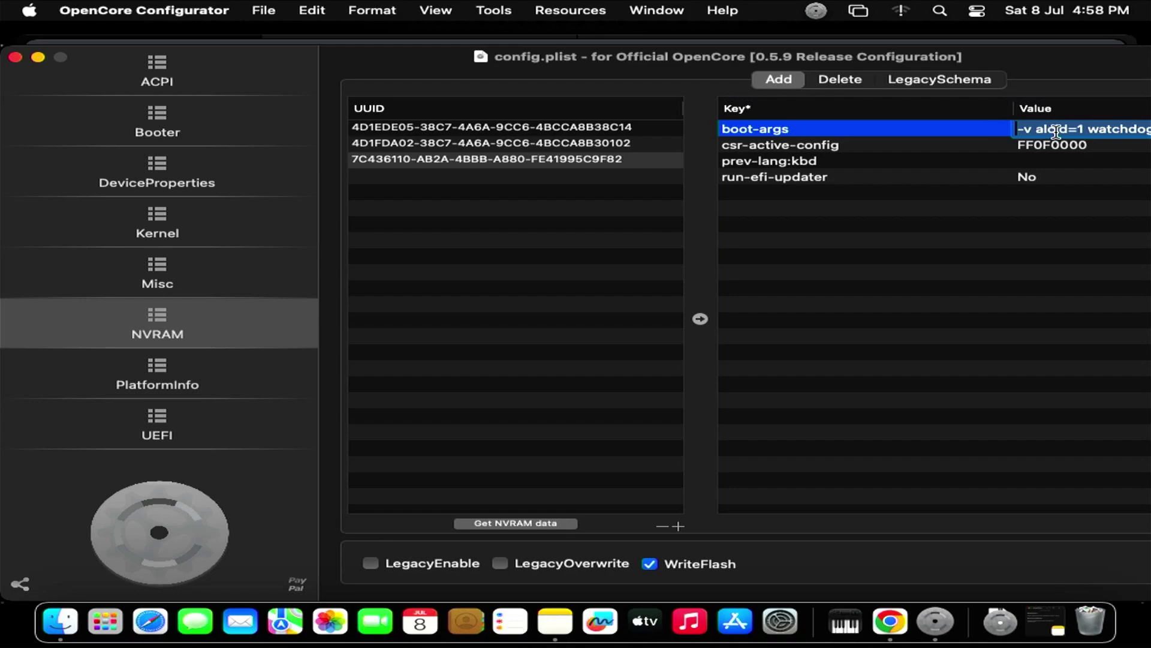
key(BackSpace)
right_click(1038, 126)
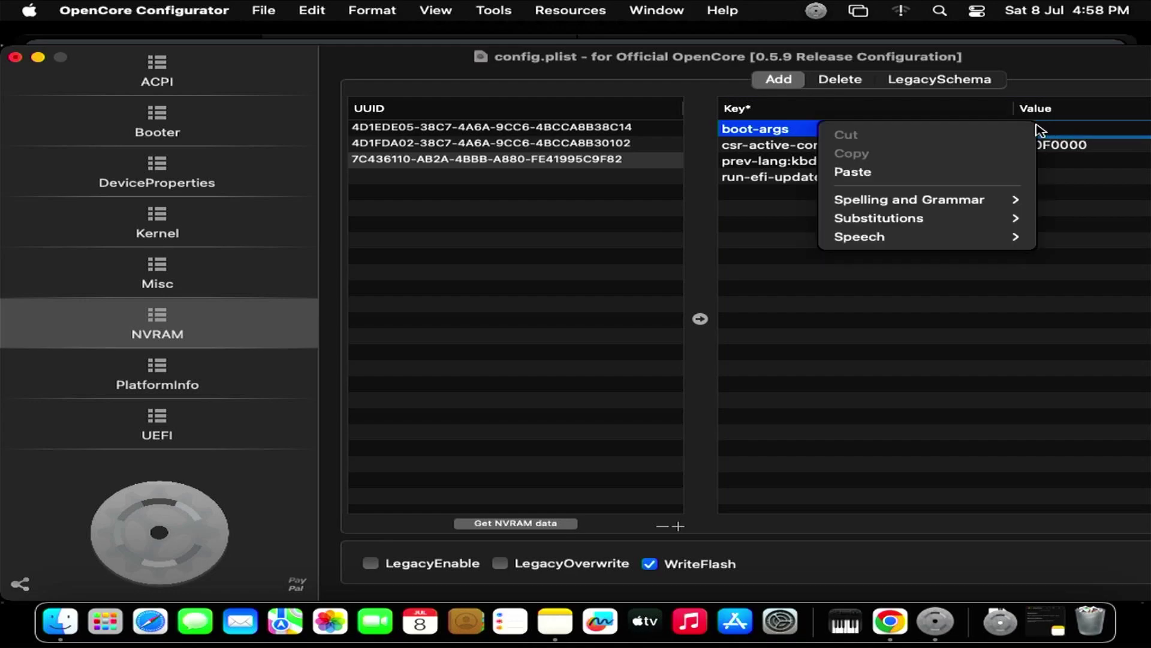
click(889, 174)
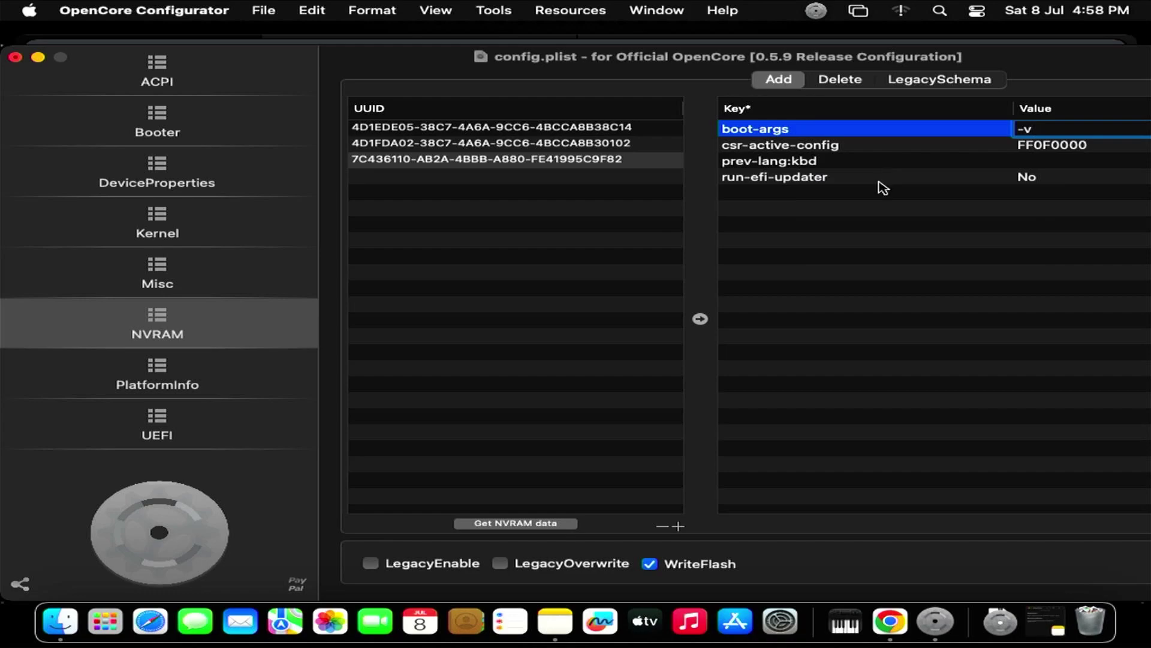
- Copy debug=0x100 from the guide and add it to boot-args, making it '-v debug=0x100'
click(890, 621)
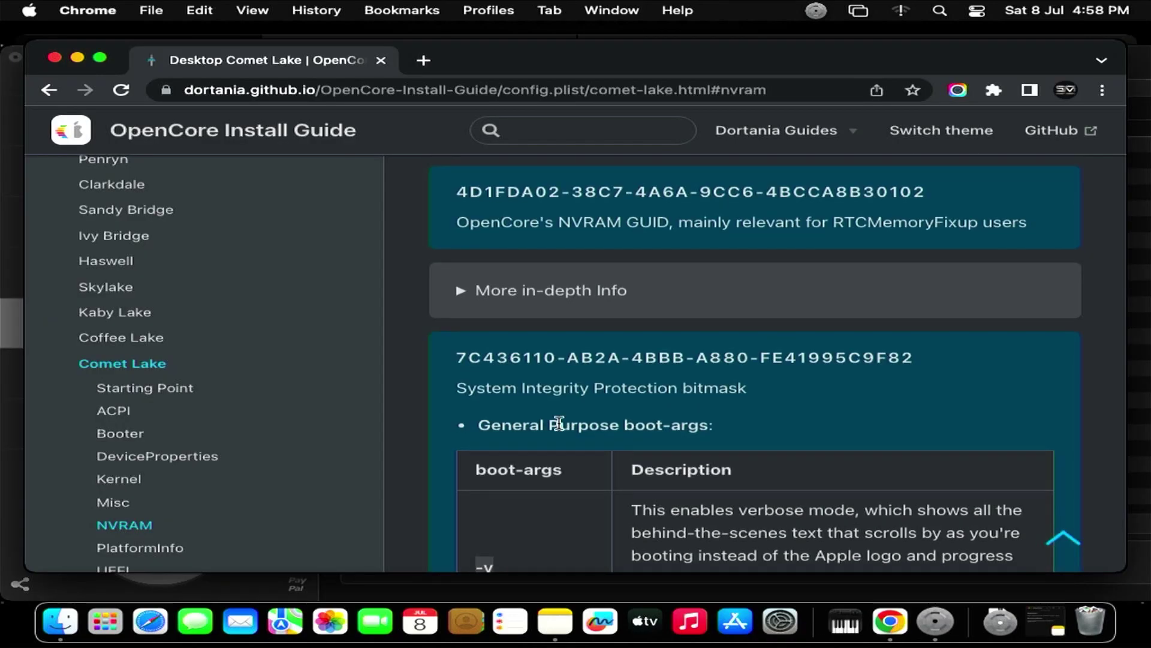
scroll(558, 423, down, 5)
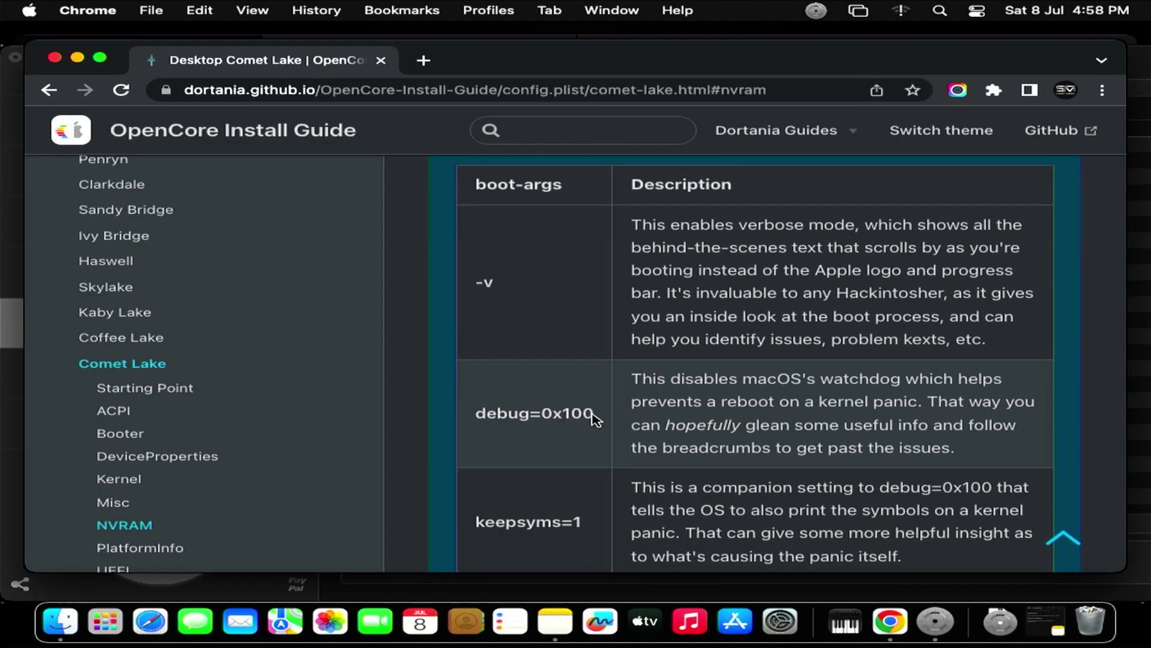
drag(592, 415, 480, 413)
right_click(508, 420)
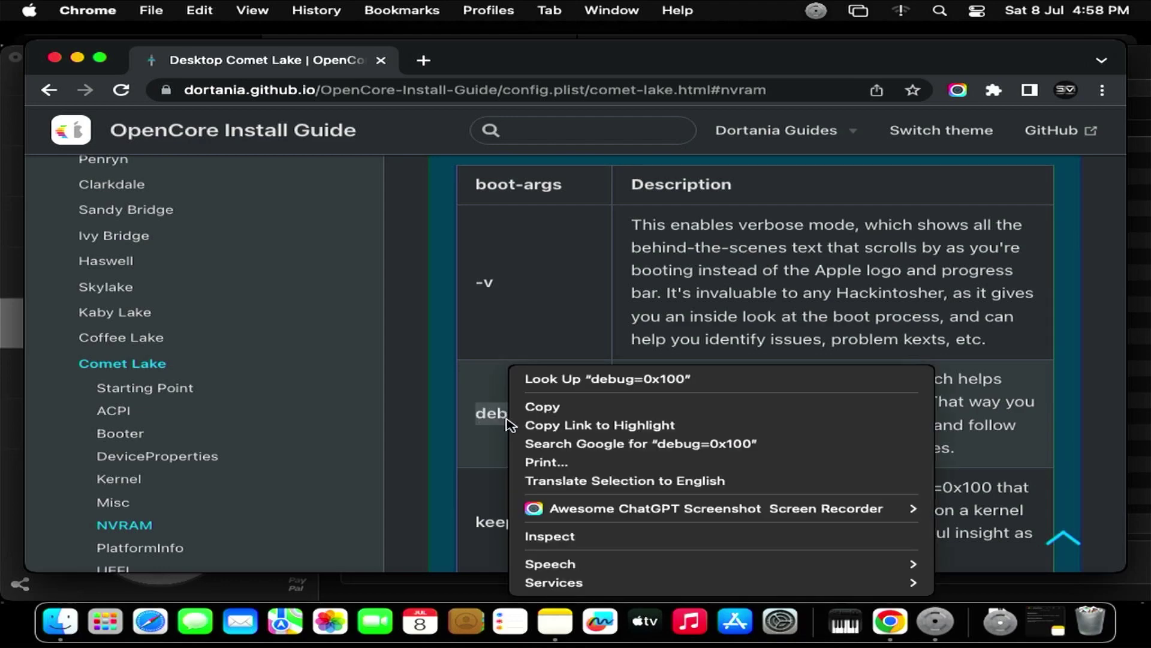
click(542, 478)
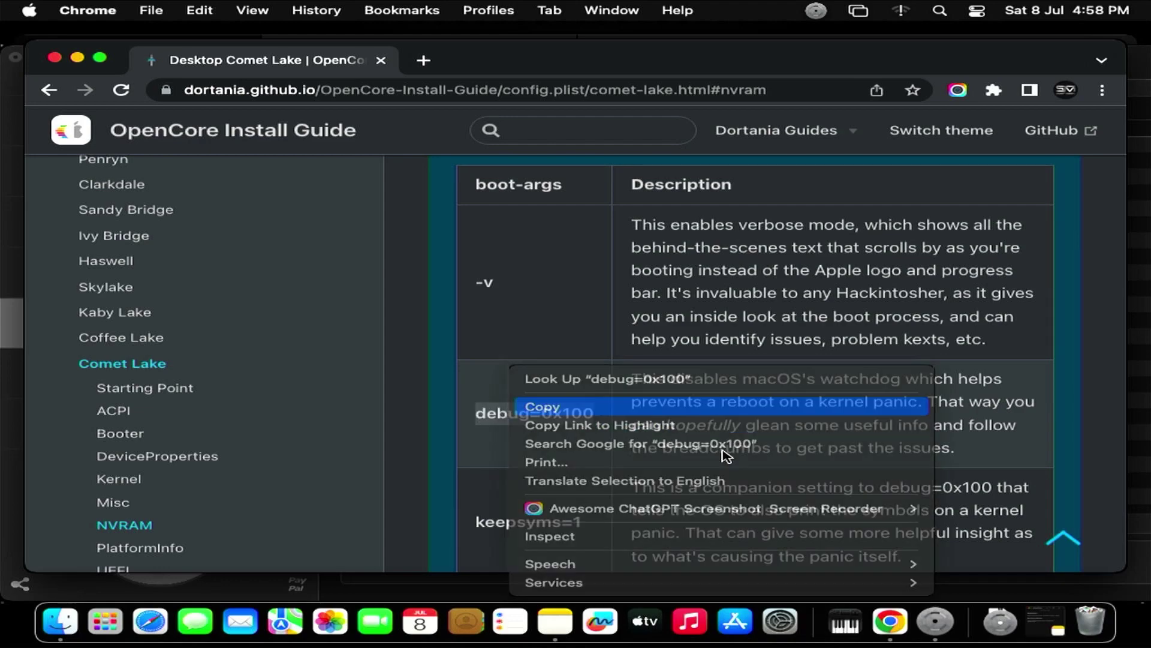
click(936, 621)
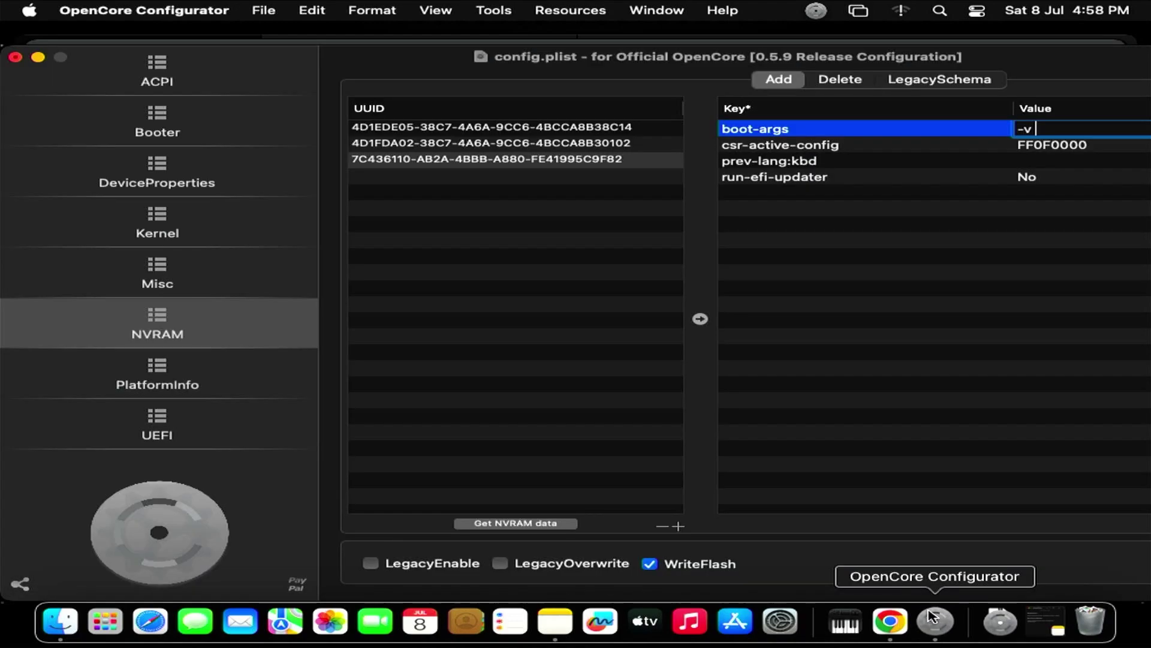
right_click(1044, 128)
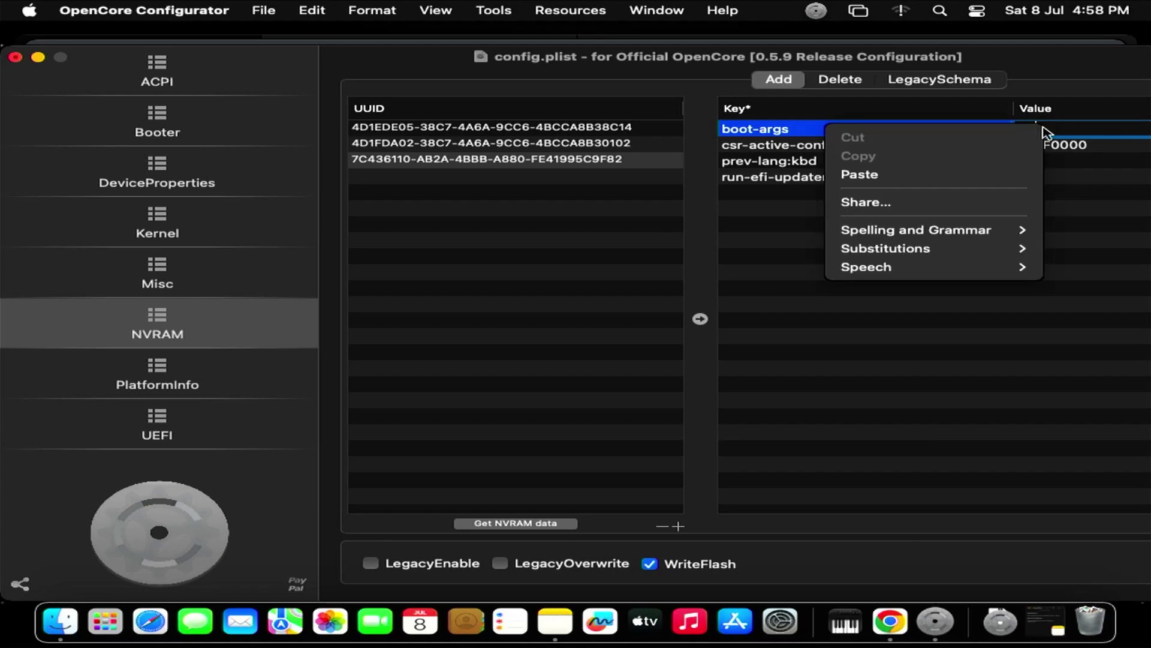
click(918, 174)
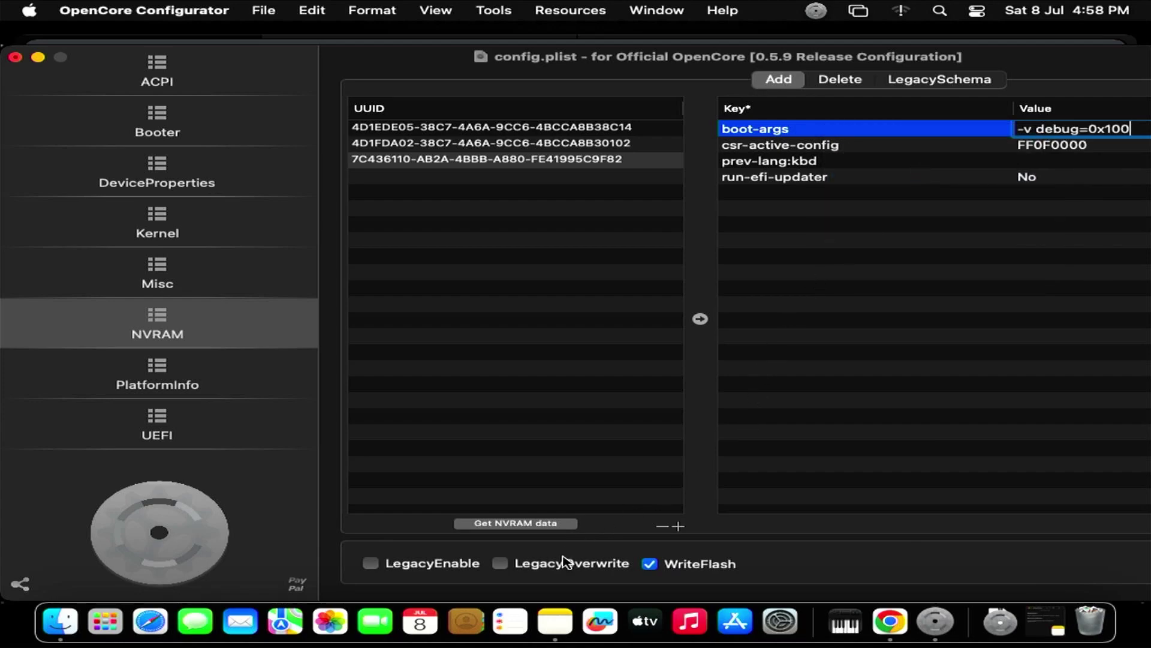
click(886, 624)
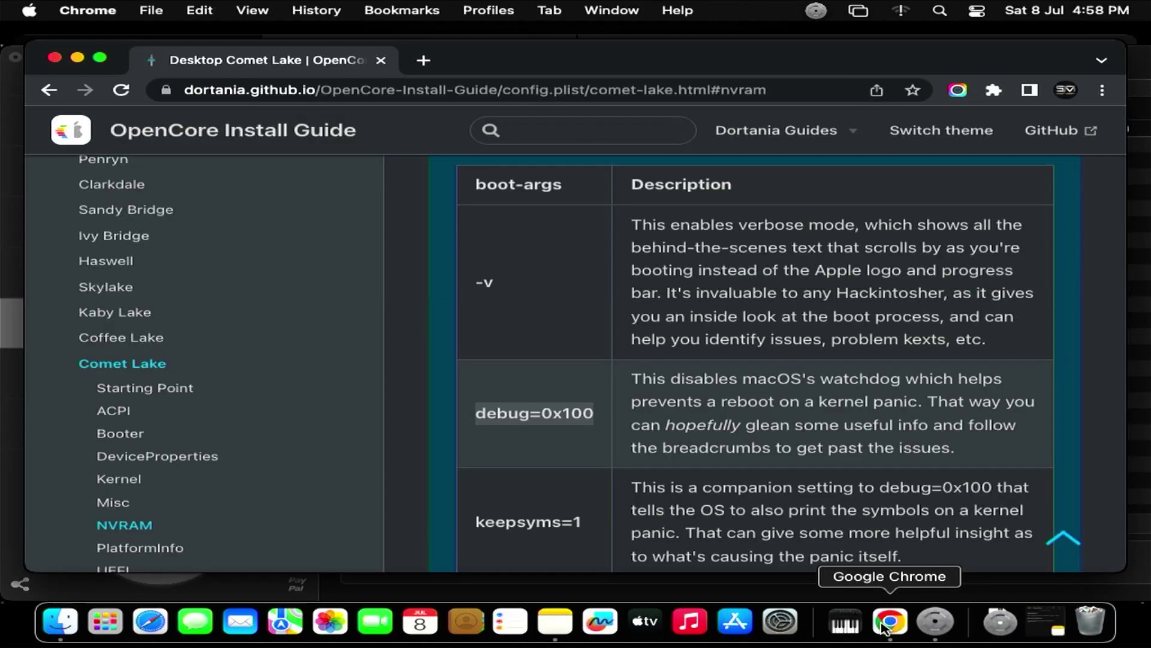
- Copy keepsyms=1 from the guide and append it to the boot-args value
drag(577, 530, 478, 519)
right_click(491, 526)
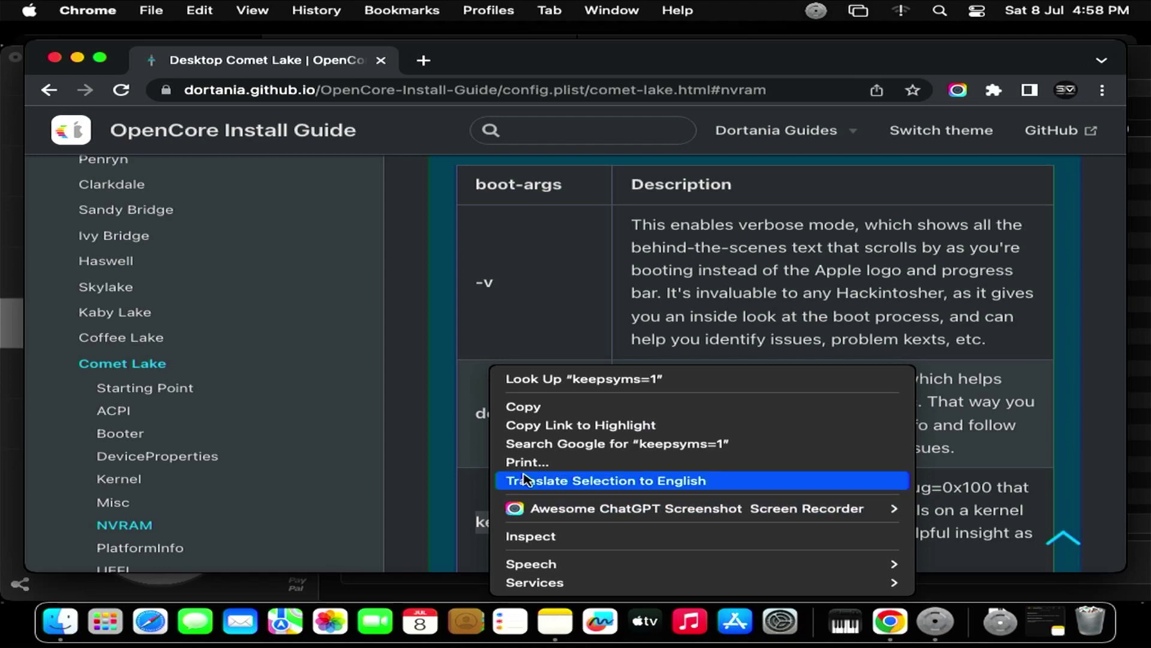
click(540, 408)
click(935, 621)
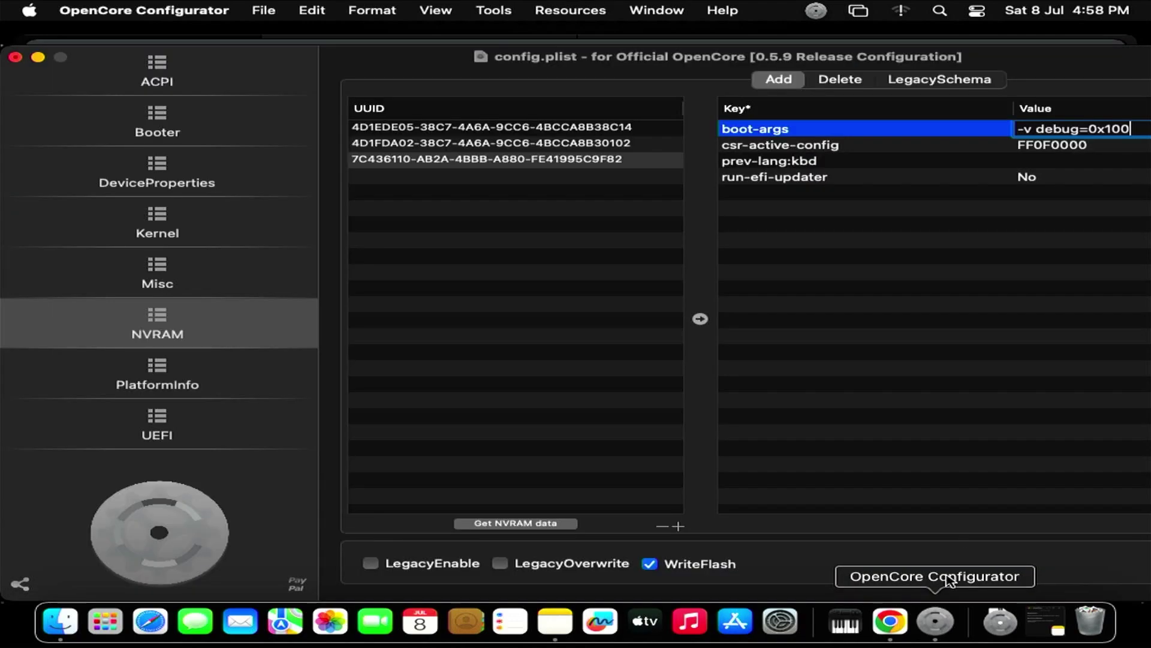
right_click(1141, 128)
click(1015, 172)
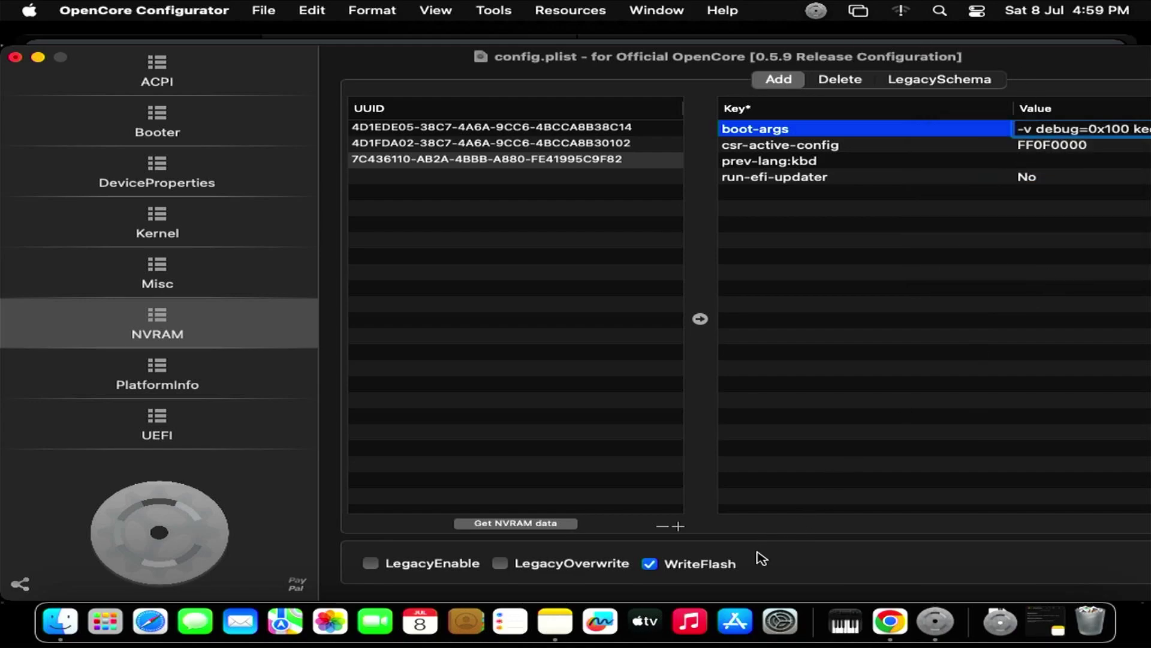
- Copy alcid=1 from the guide and append it at the end of the boot-args value
click(909, 629)
scroll(607, 491, down, 5)
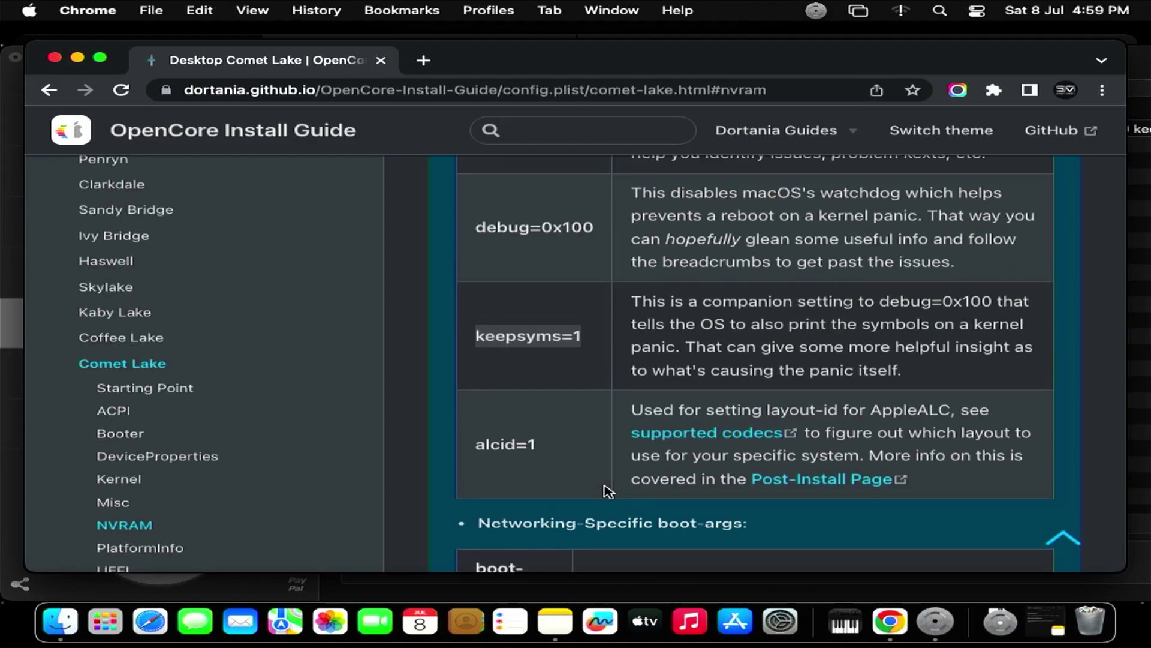
drag(543, 446, 476, 441)
right_click(498, 442)
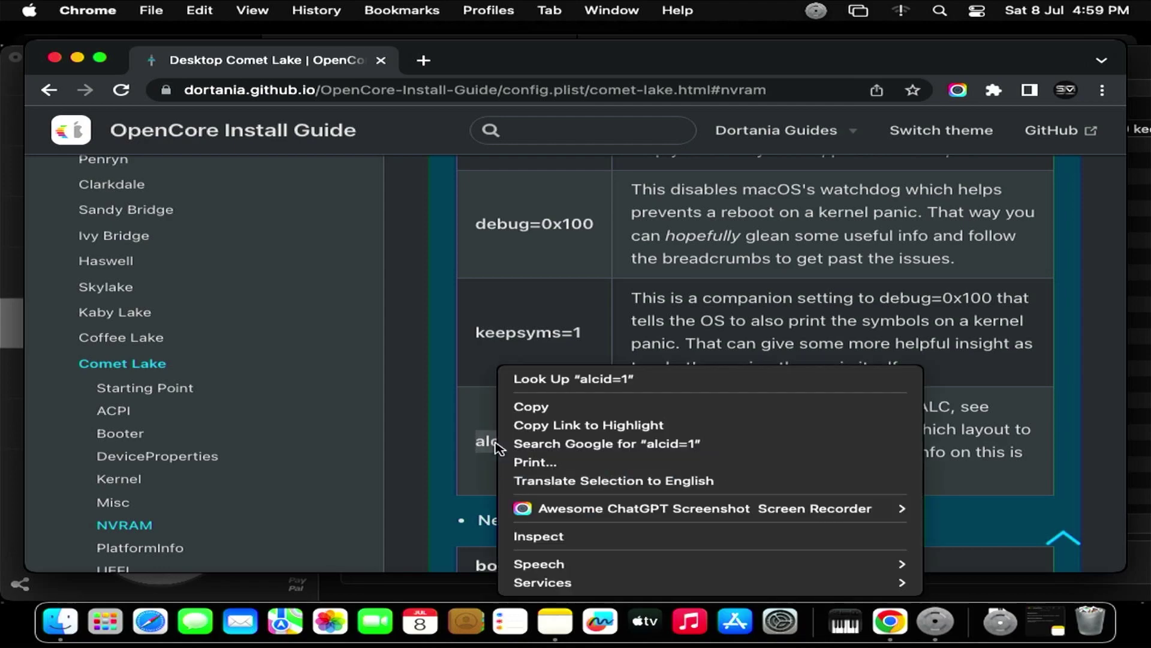
click(543, 408)
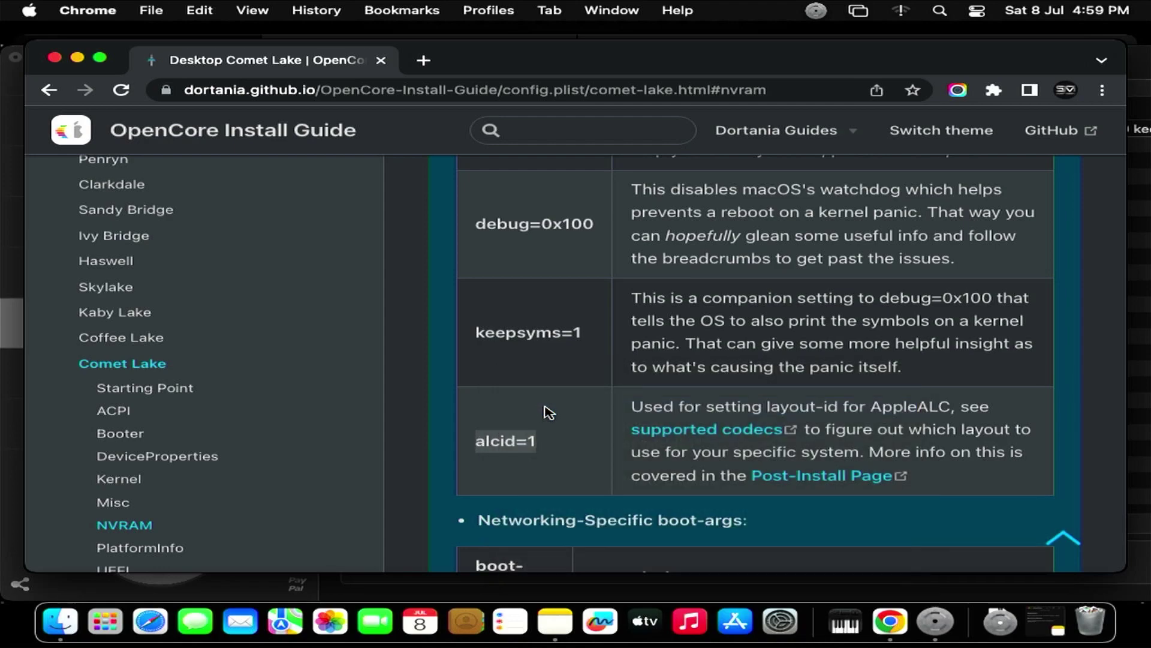
click(943, 633)
drag(426, 76, 120, 76)
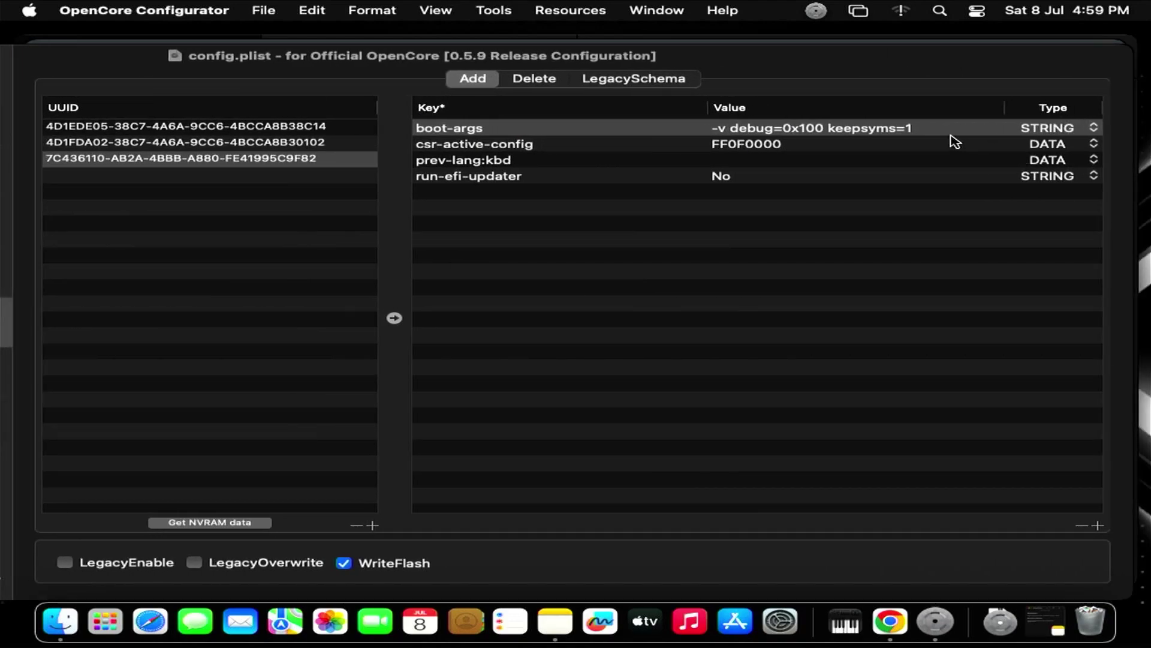
click(921, 134)
click(909, 131)
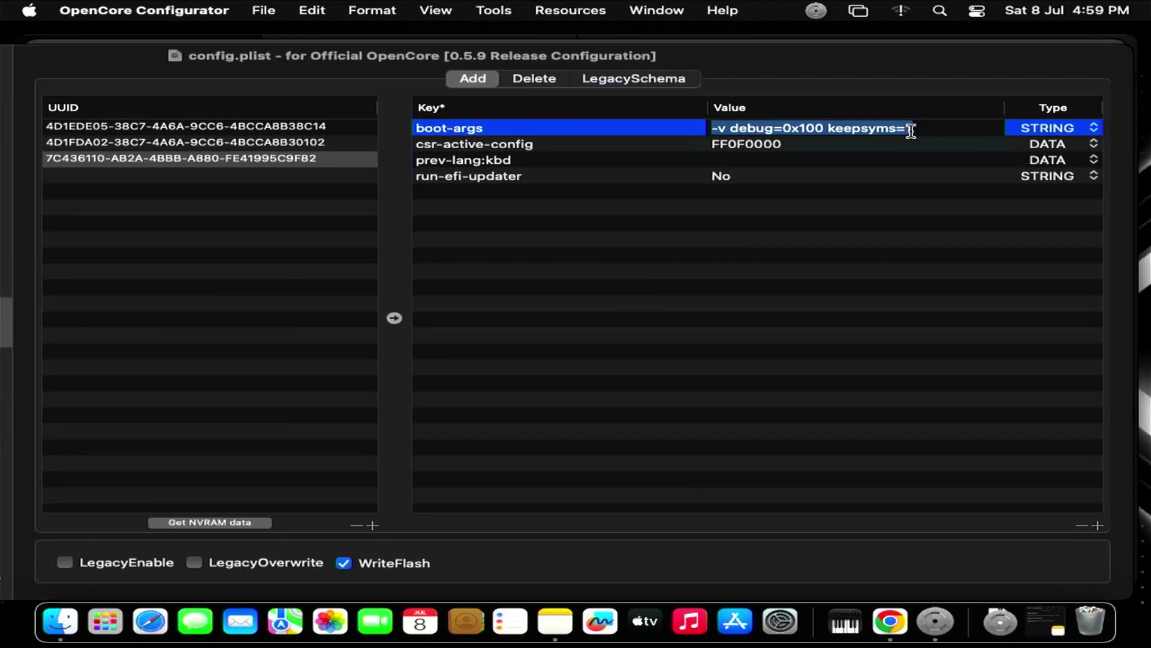
click(916, 128)
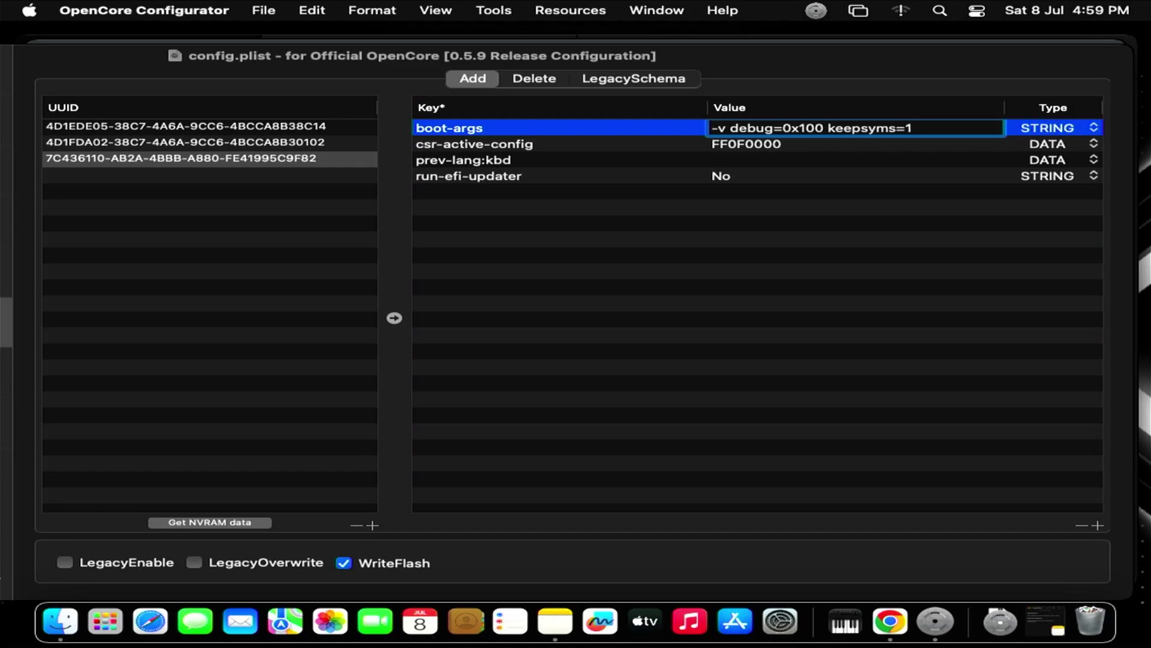
right_click(942, 127)
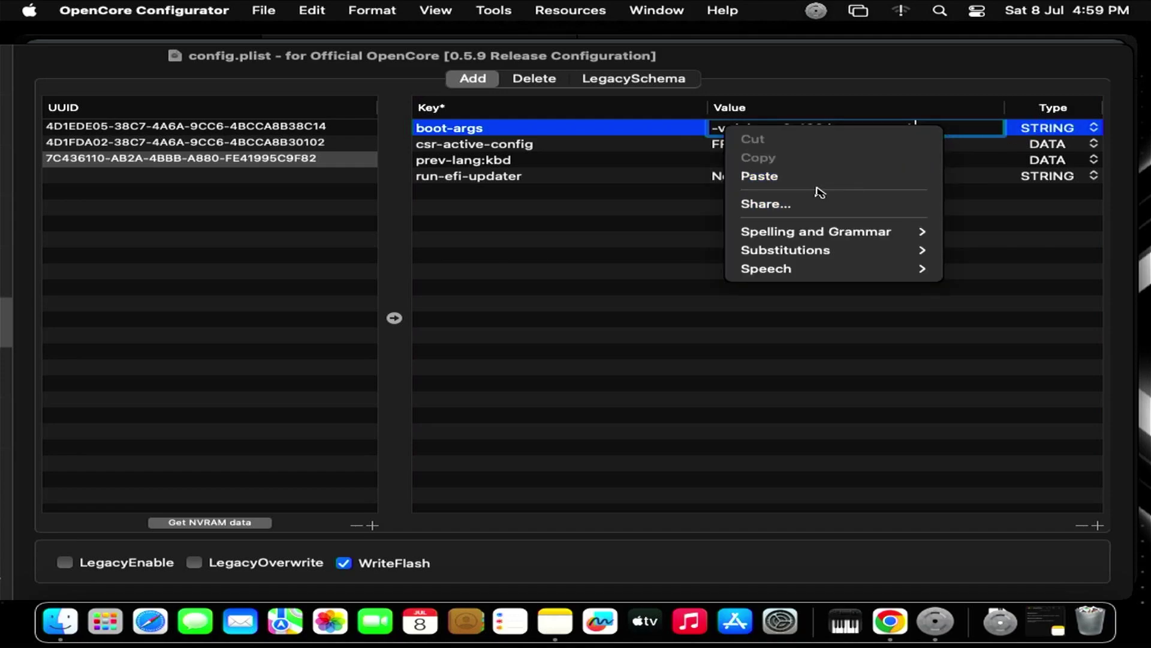
click(846, 177)
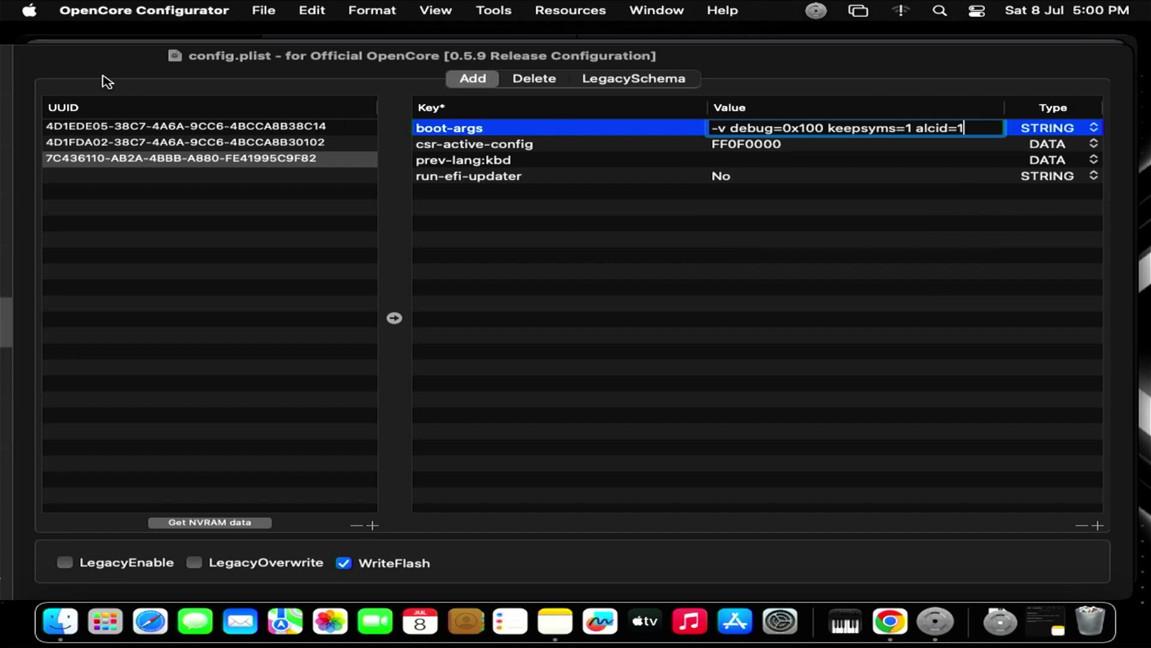
drag(107, 70, 406, 85)
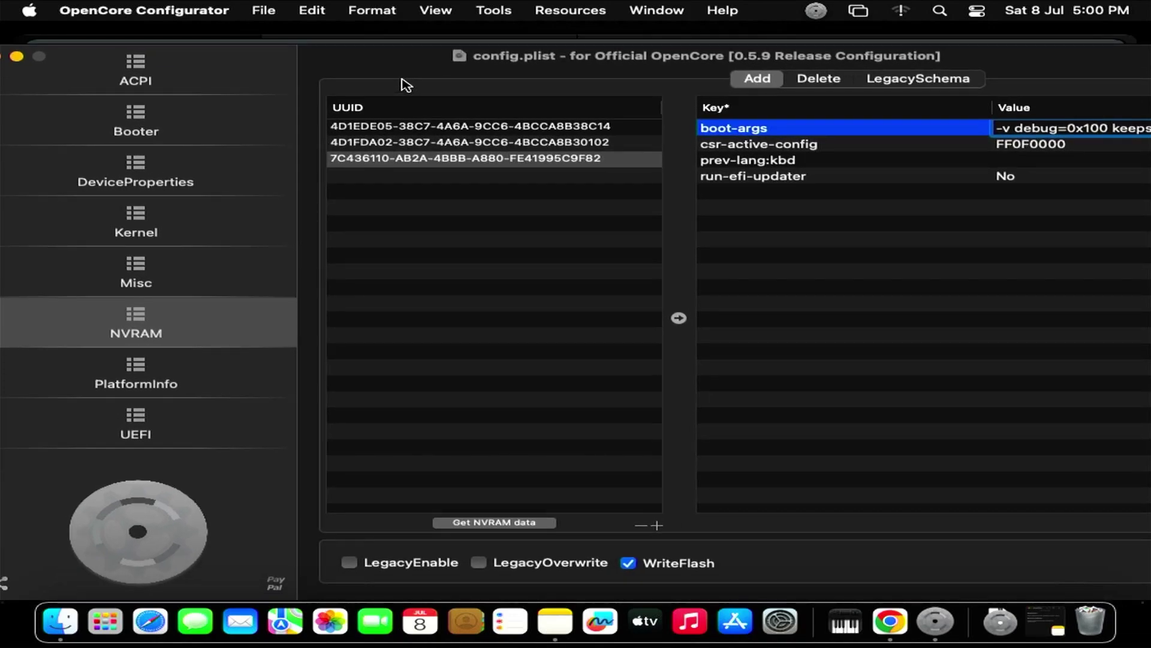
- Save config.plist, then close the OpenCore Configurator, Chrome and Notes windows
click(264, 12)
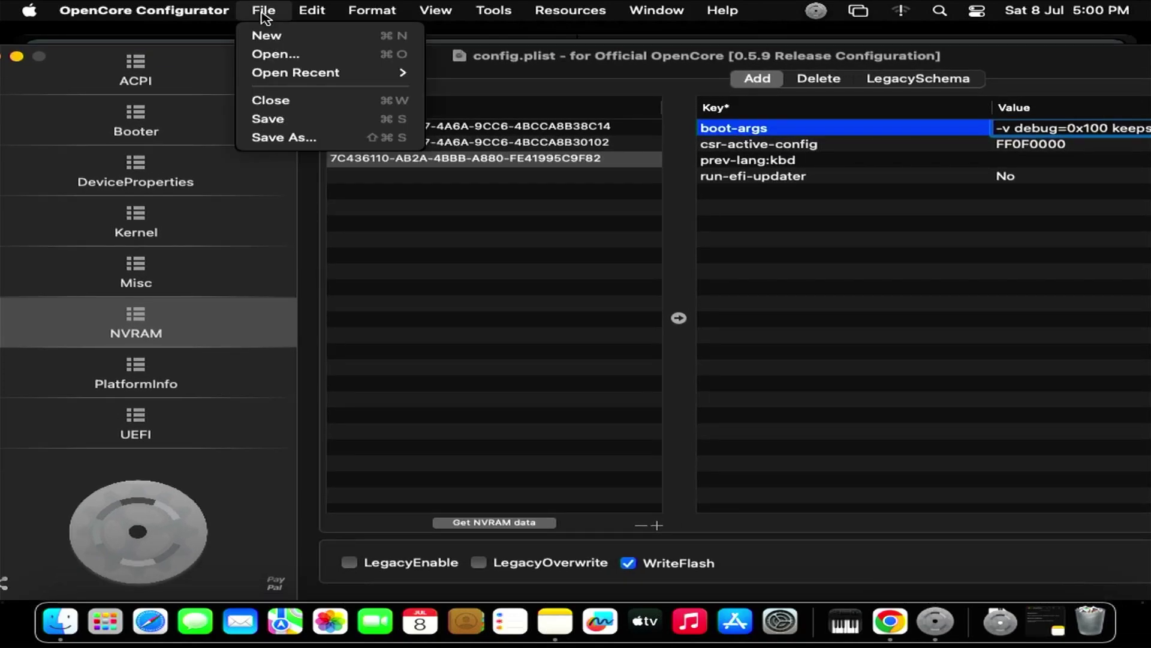
click(280, 120)
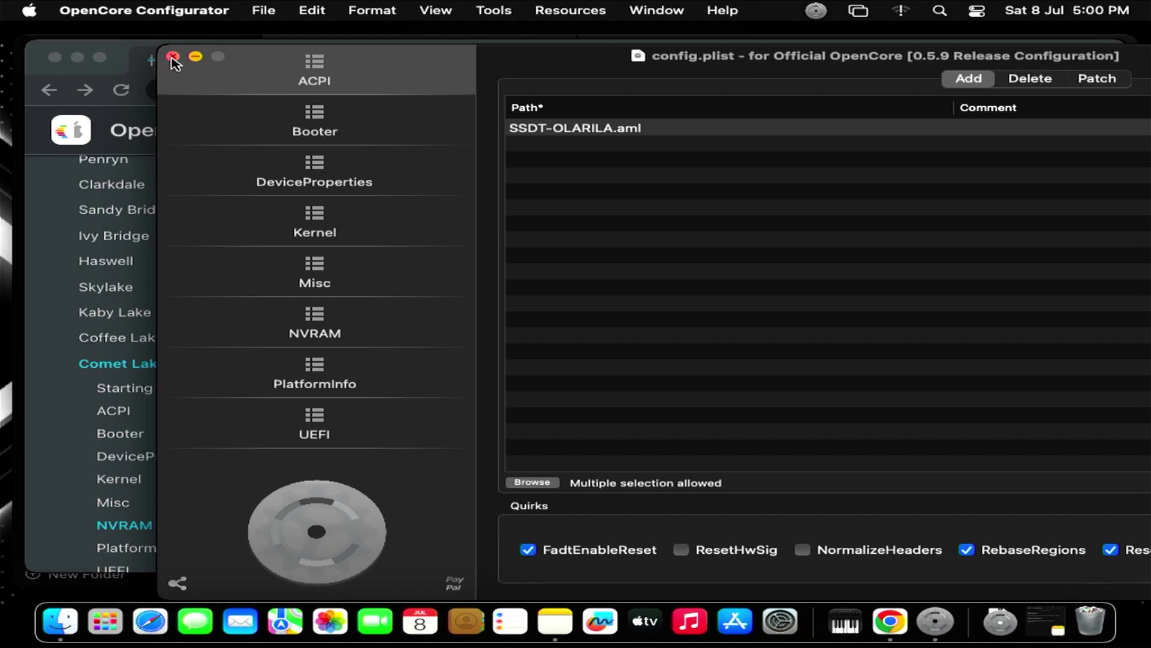
click(172, 57)
click(55, 57)
click(43, 57)
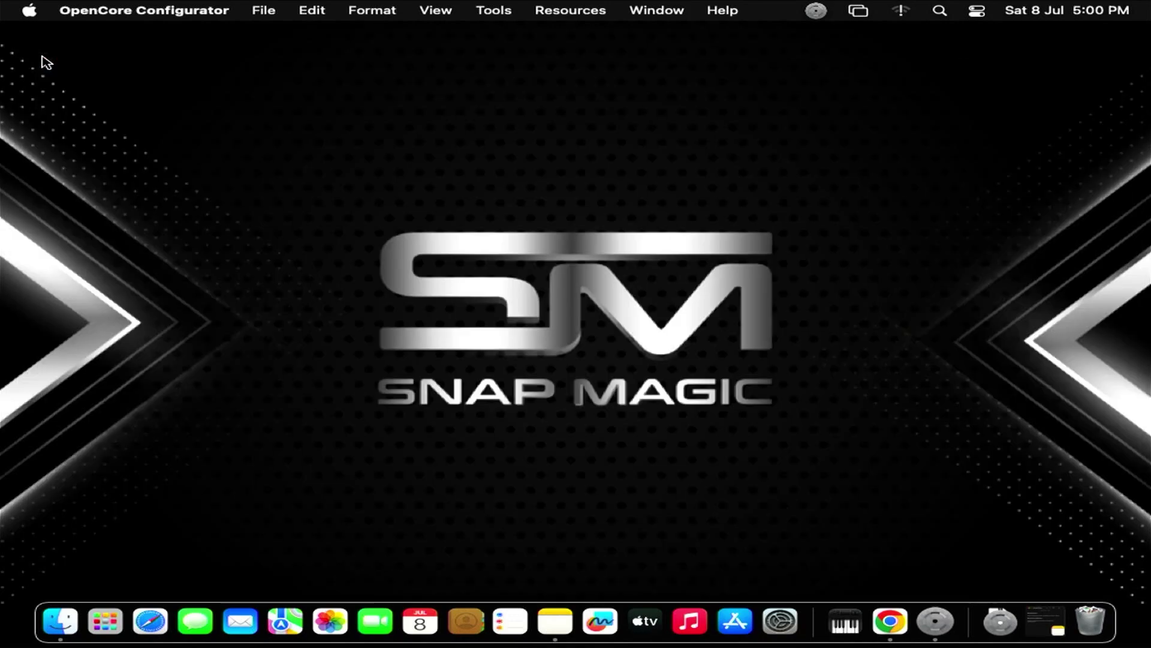
- Restart the Mac from the Apple menu
click(30, 11)
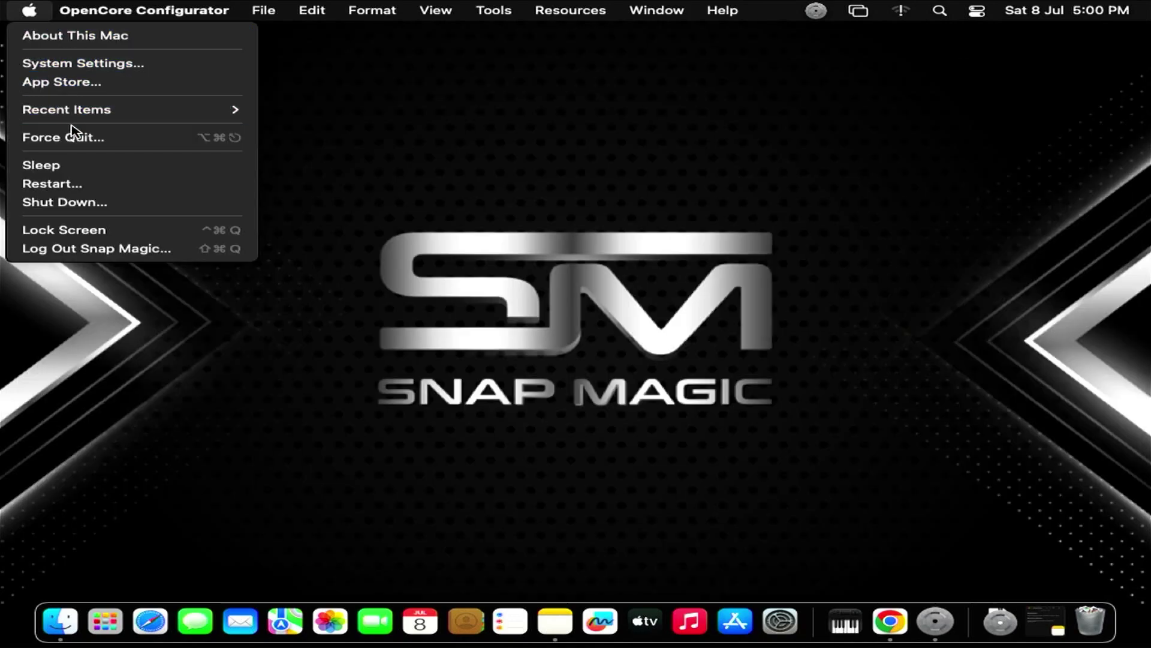
click(53, 184)
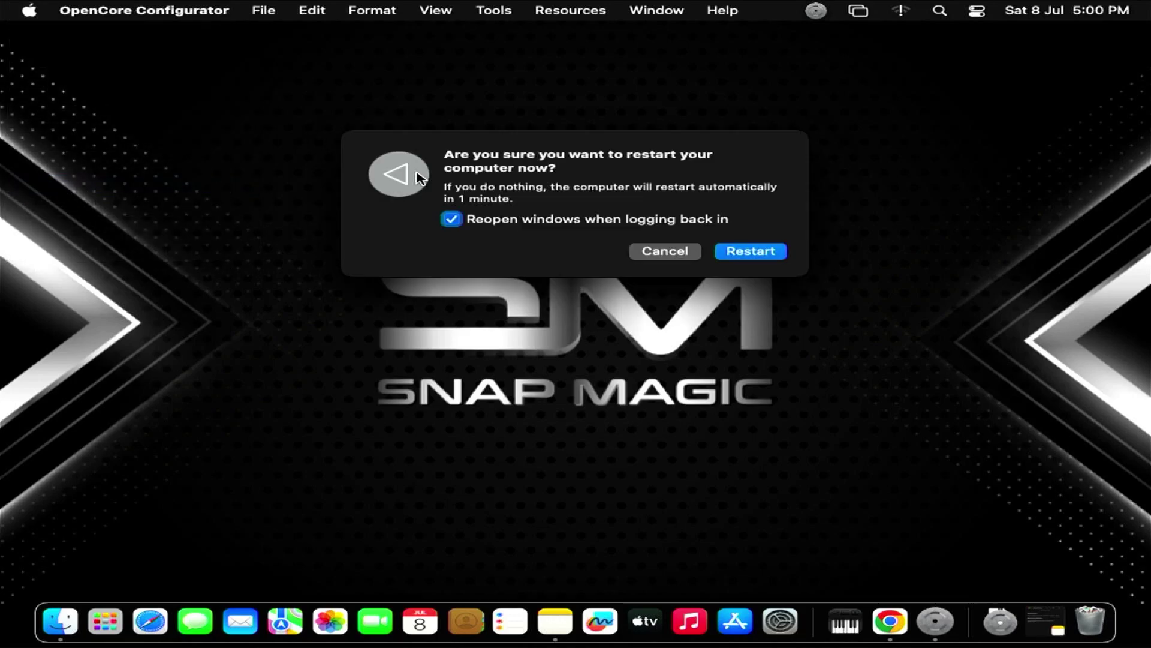
click(760, 256)
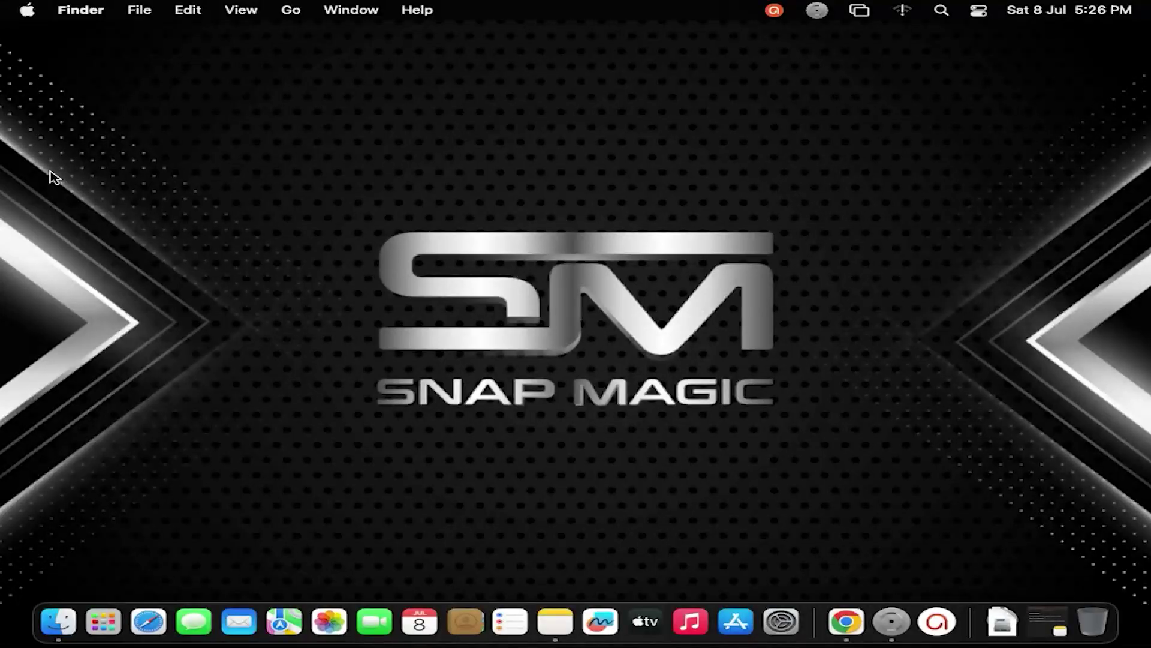
- In System Settings > Displays, show all resolutions, then pick and confirm 1280 × 768
click(27, 11)
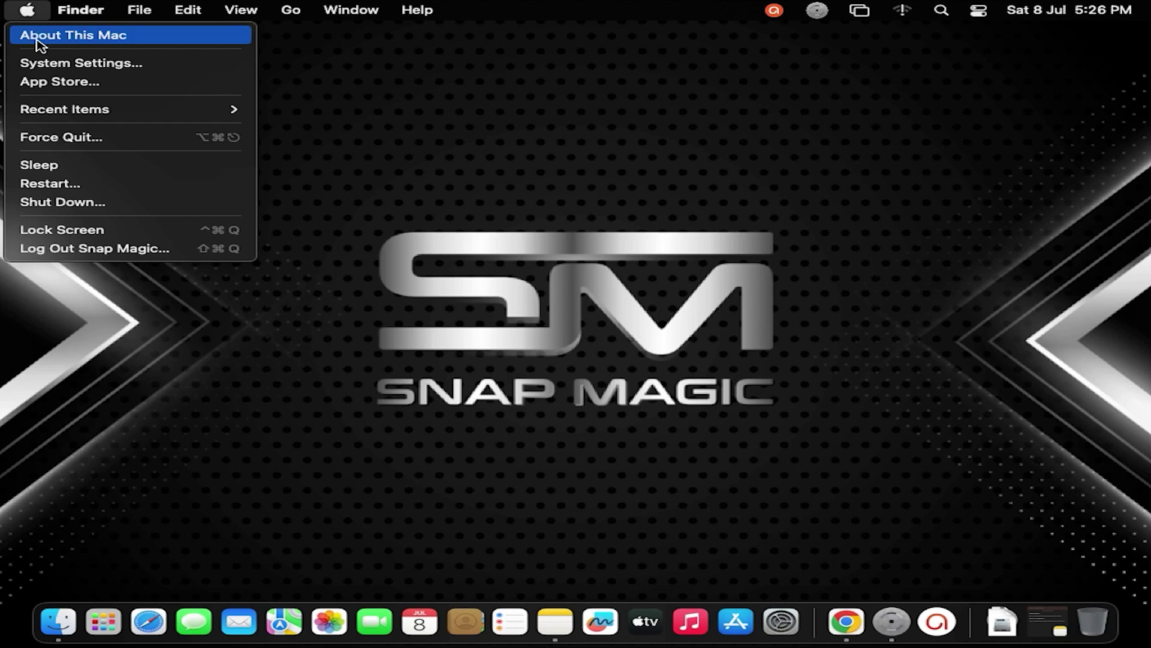
click(74, 64)
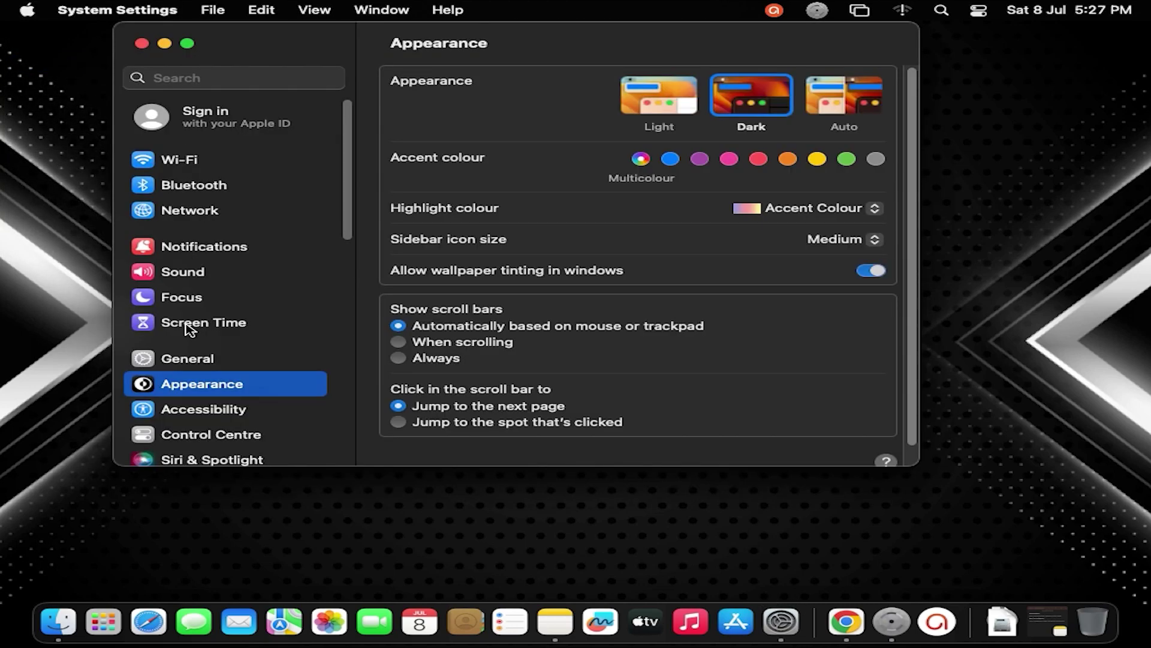
scroll(186, 328, down, 5)
click(189, 296)
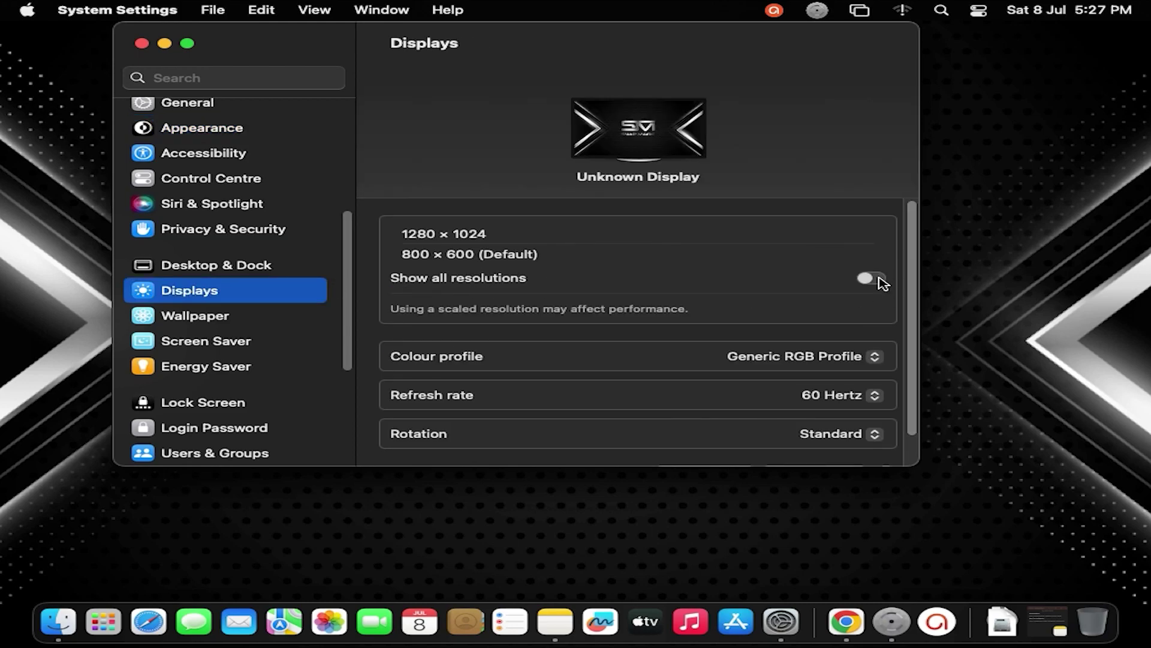
click(871, 278)
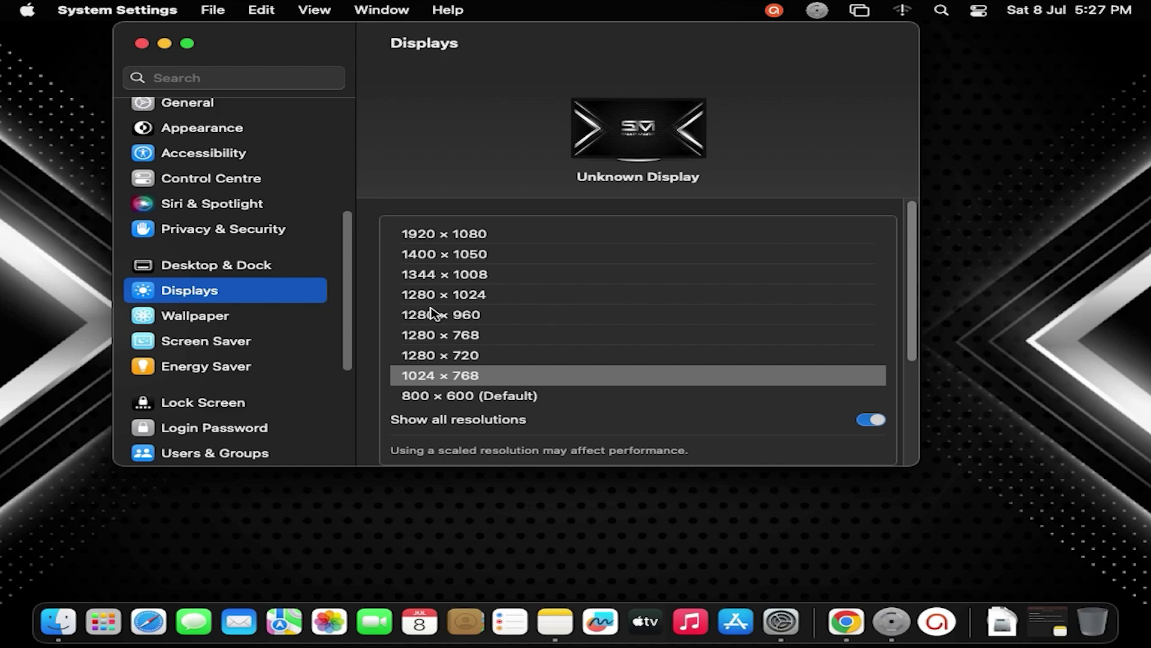
click(465, 335)
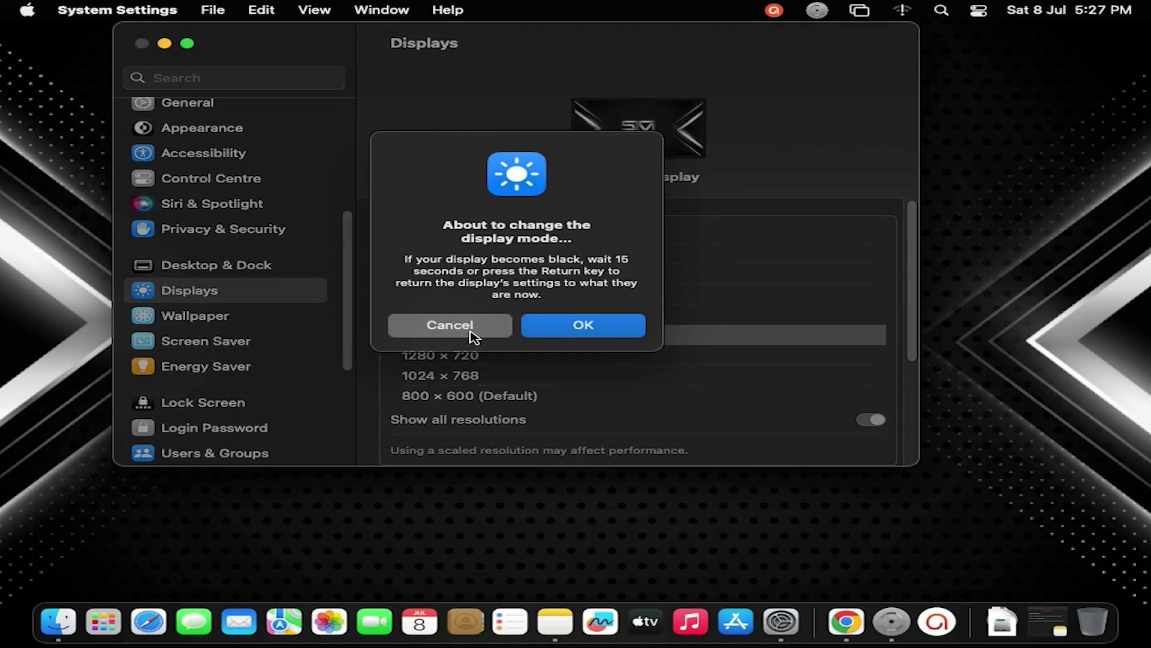
click(602, 335)
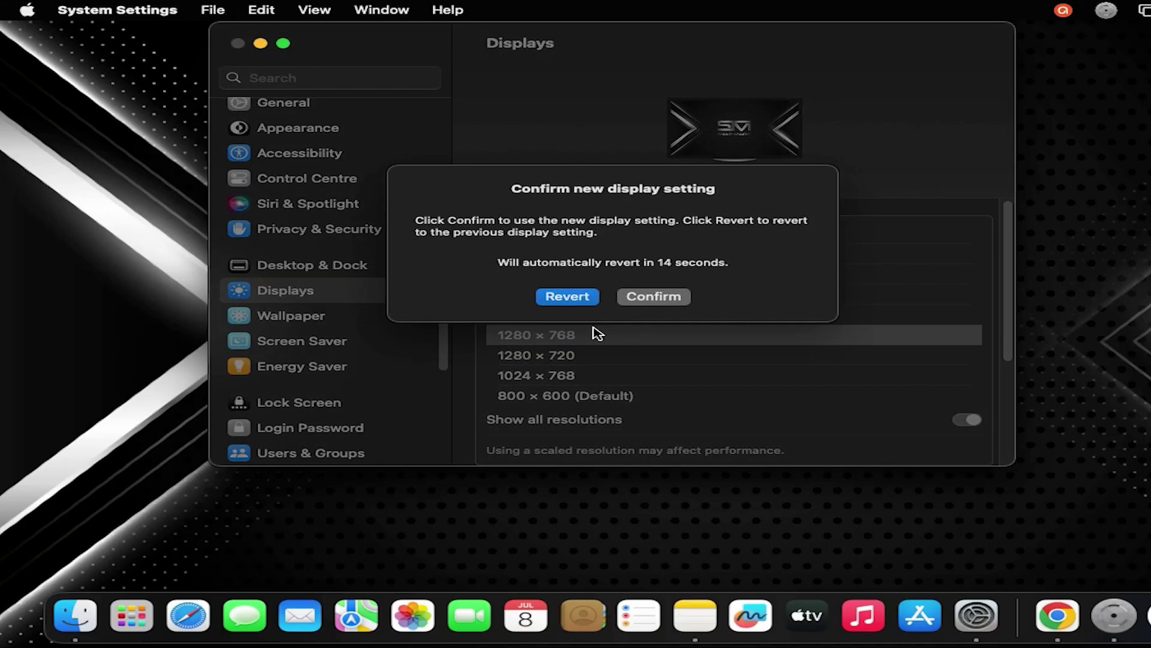
click(654, 296)
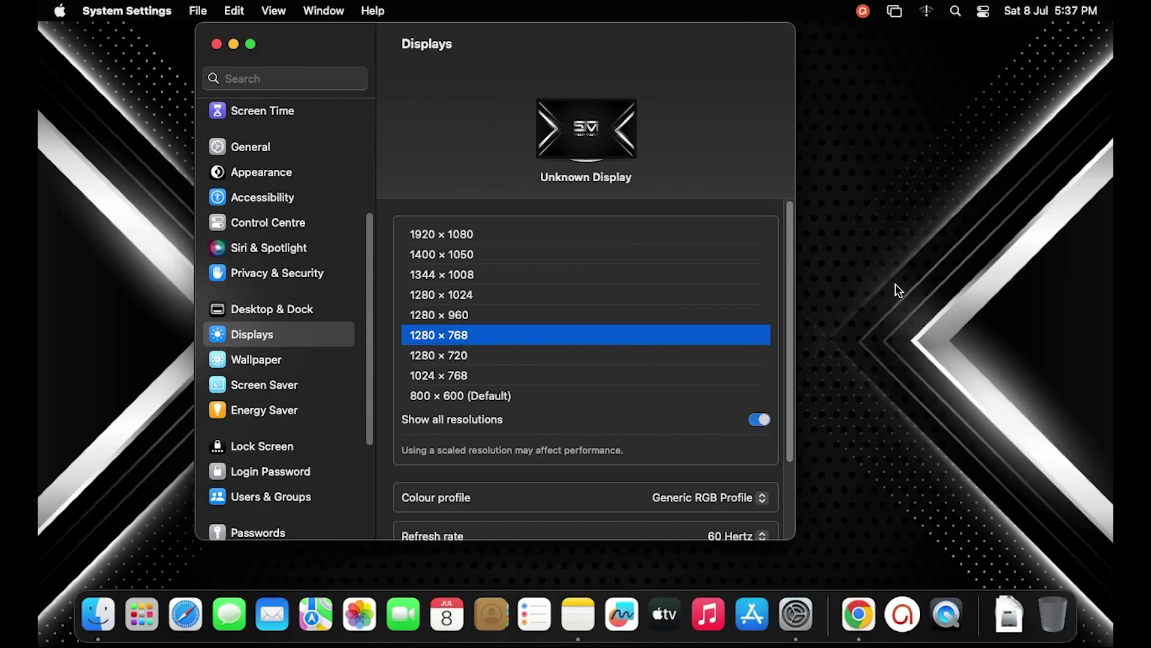